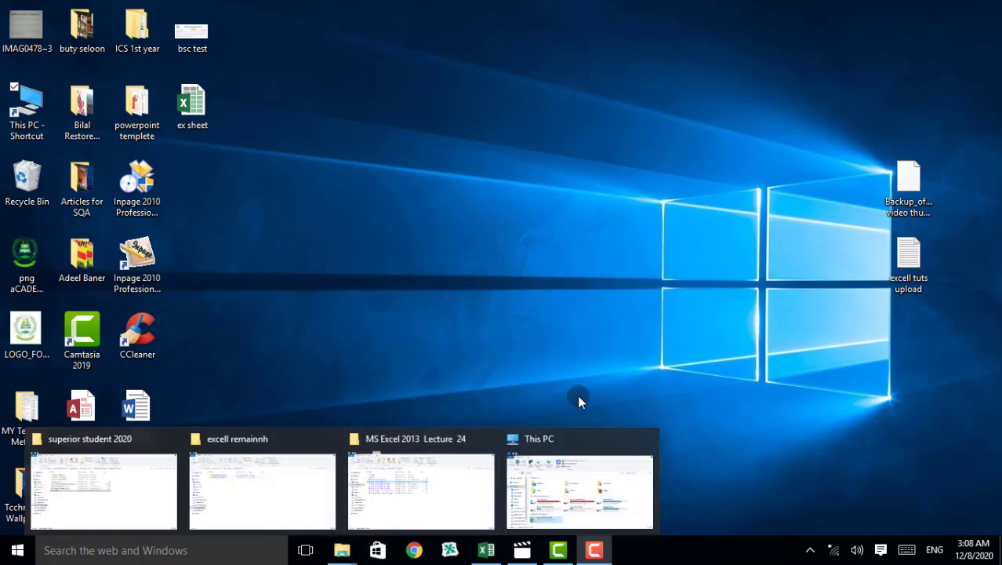
# Restore the ex sheet workbook and move from the Review ribbon to the View ribbon.
pyautogui.click(486, 549)
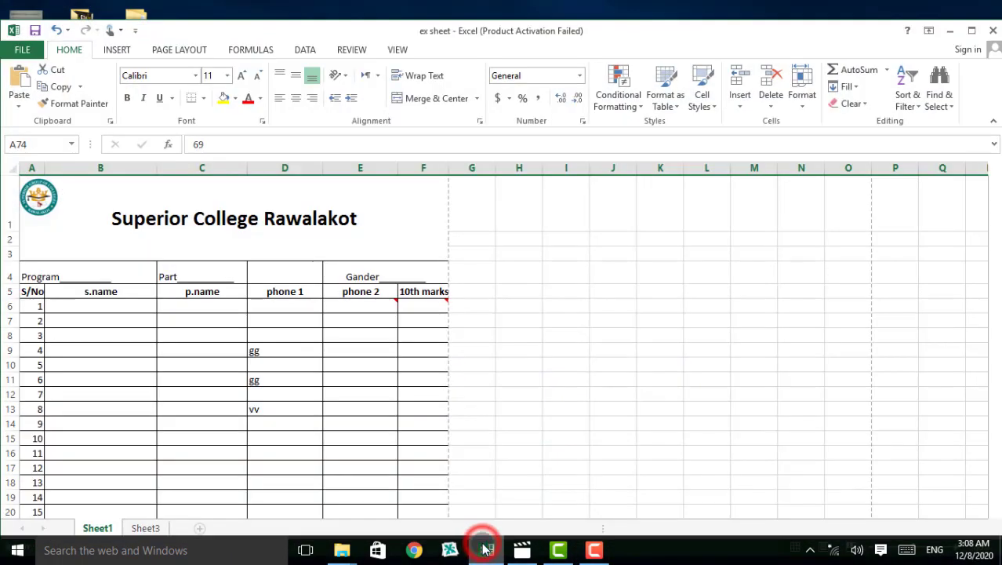
pyautogui.click(349, 49)
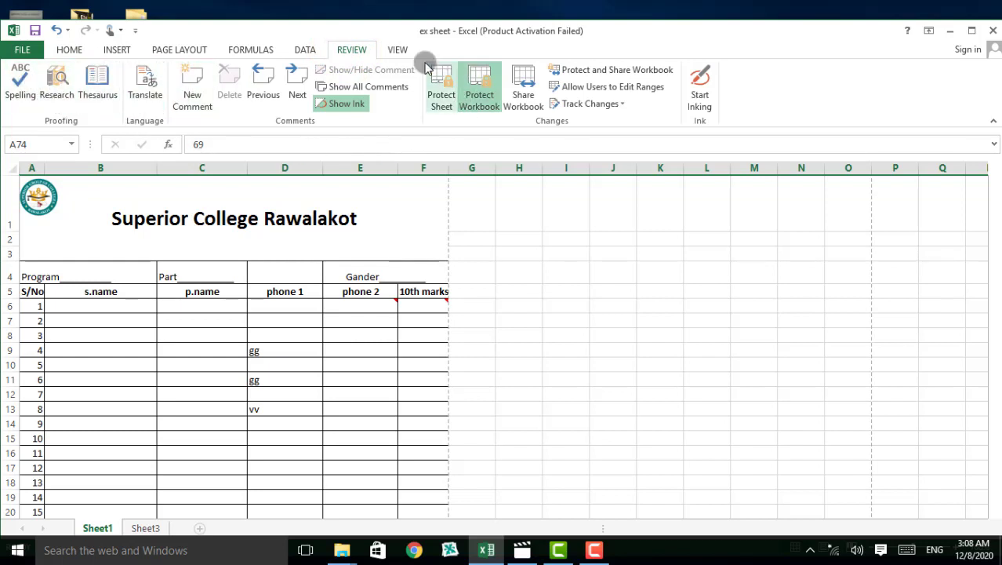
pyautogui.click(400, 50)
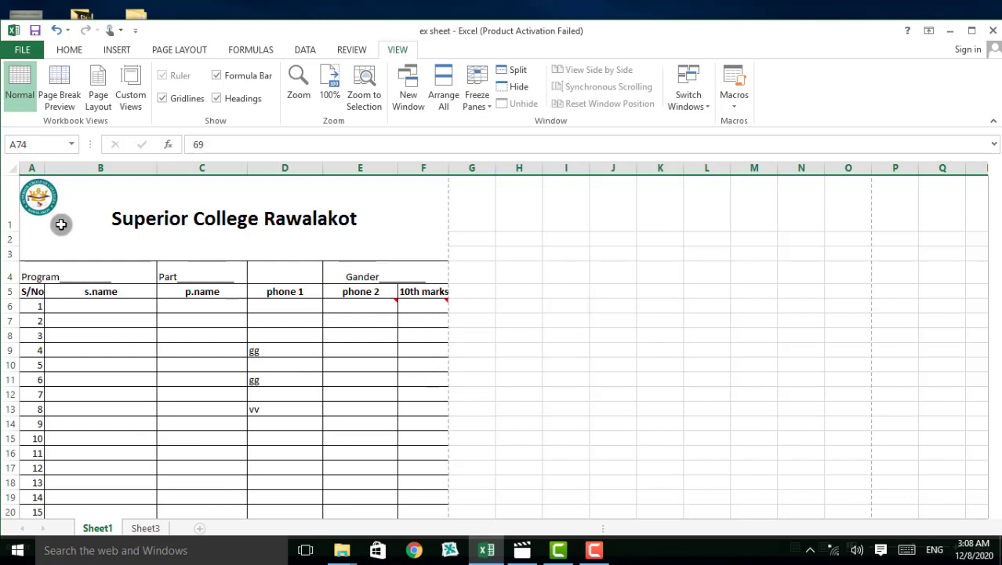
# Check the Name Box list, then switch Sheet1 to Page Break Preview.
pyautogui.click(69, 144)
pyautogui.click(101, 202)
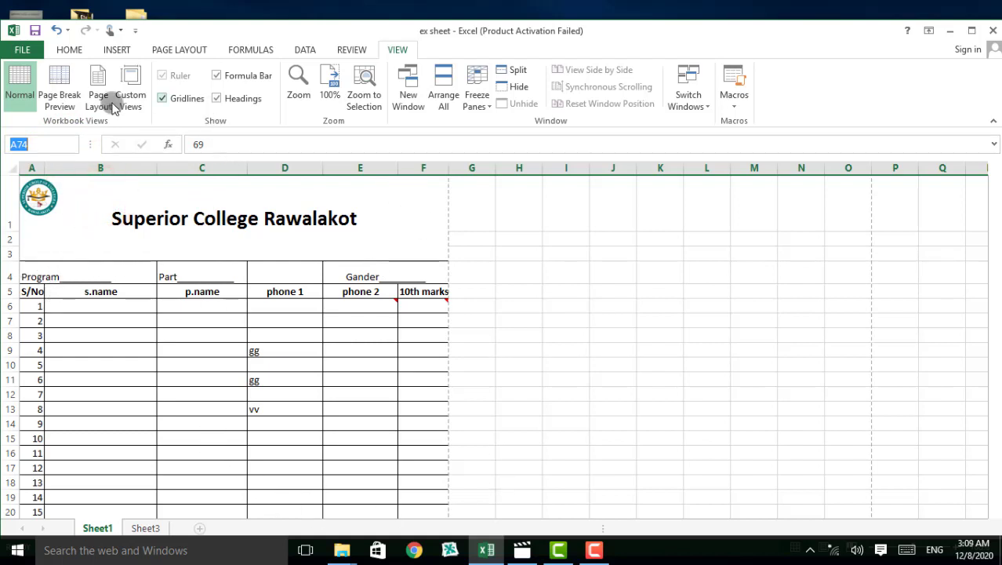
pyautogui.click(69, 79)
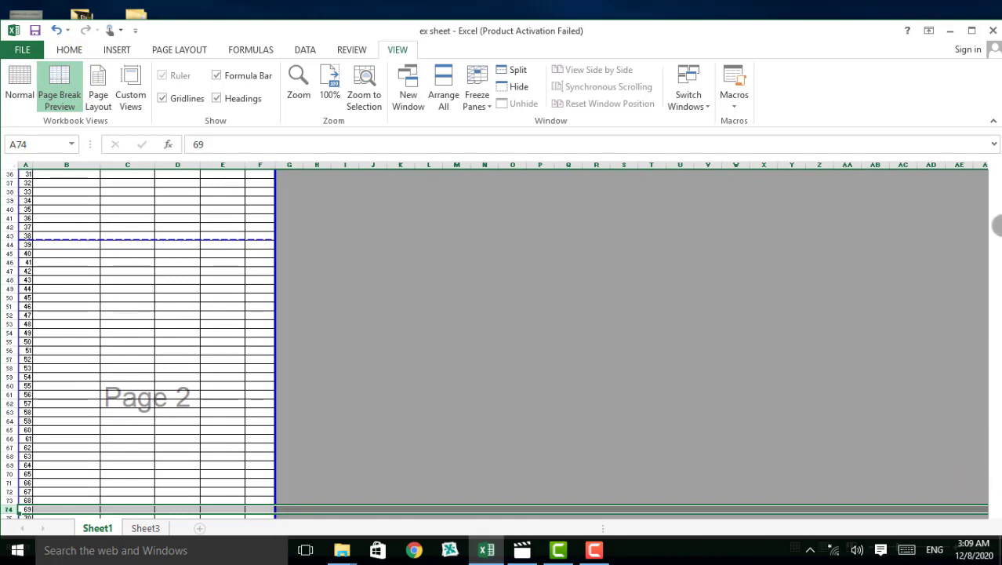
# Scroll through Page 1 and Page 2 to inspect the break after S/No 38.
pyautogui.scroll(2, 664, 265)
pyautogui.scroll(1, 616, 298)
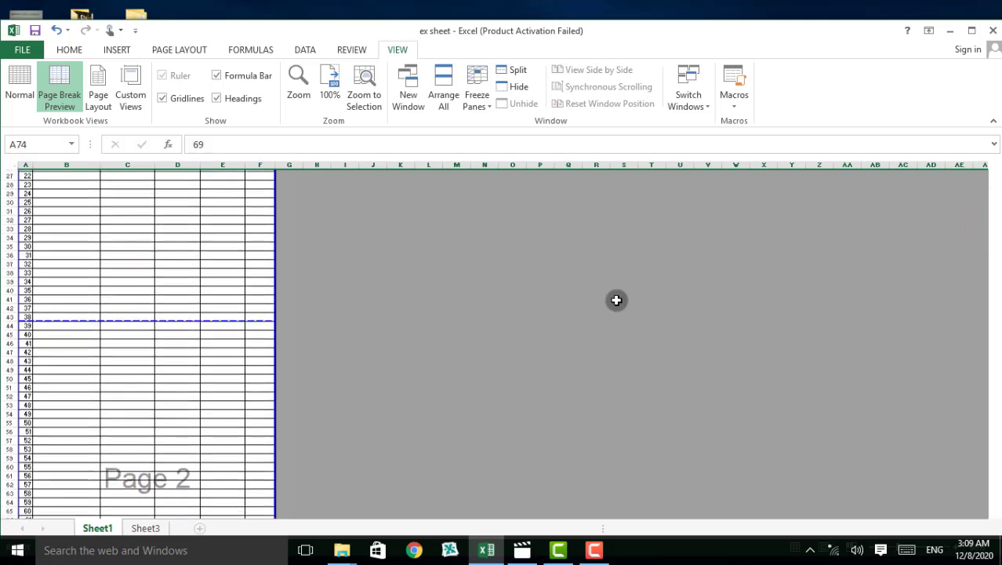
pyautogui.scroll(8, 568, 286)
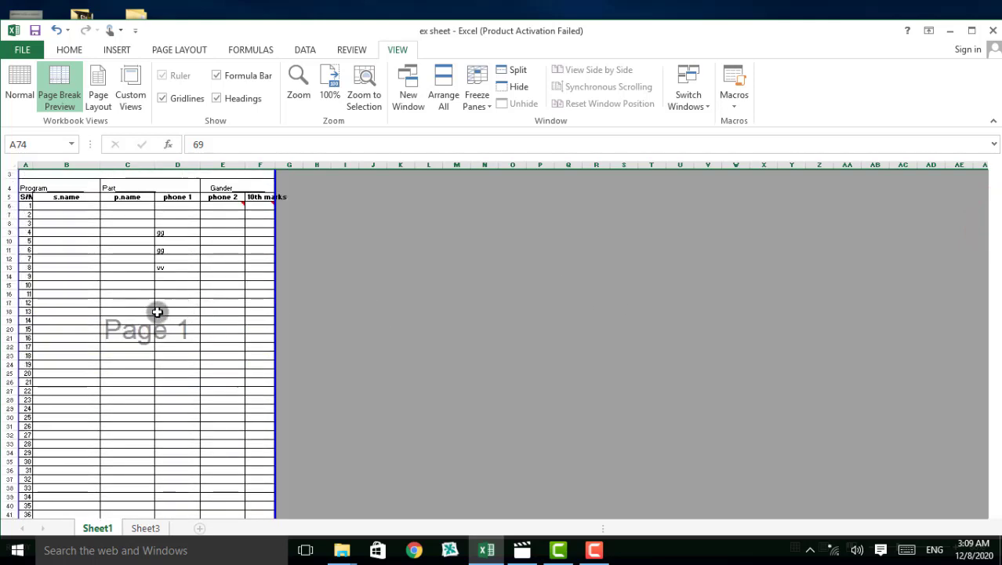
pyautogui.scroll(-4, 157, 312)
pyautogui.scroll(-5, 152, 300)
pyautogui.scroll(-4, 150, 300)
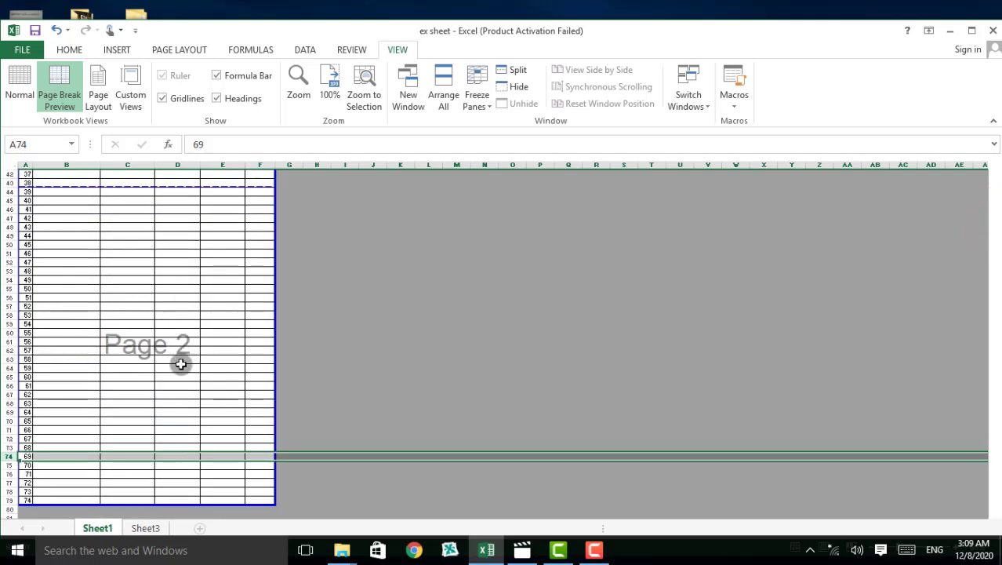
pyautogui.scroll(-4, 95, 353)
pyautogui.scroll(4, 97, 342)
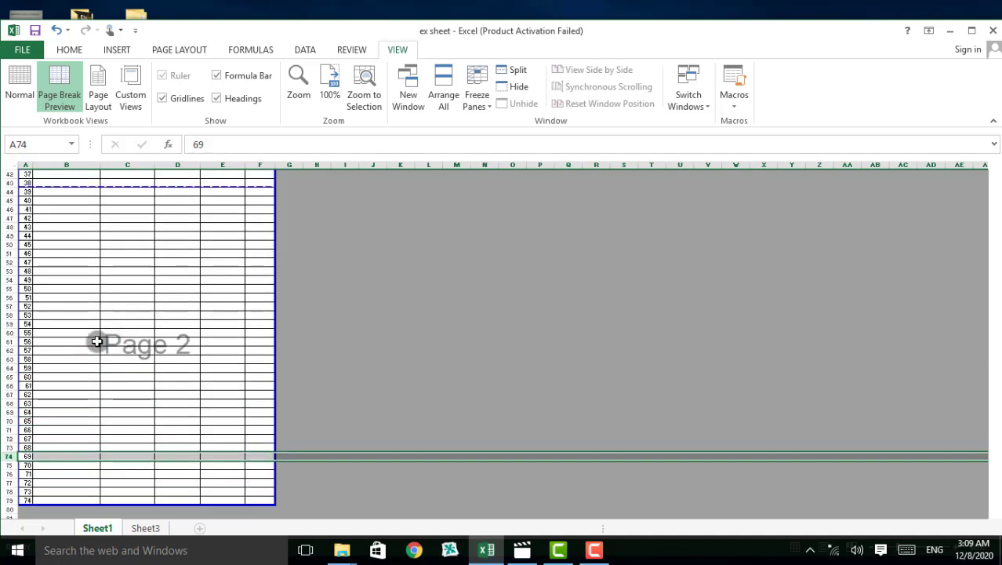
pyautogui.scroll(6, 94, 331)
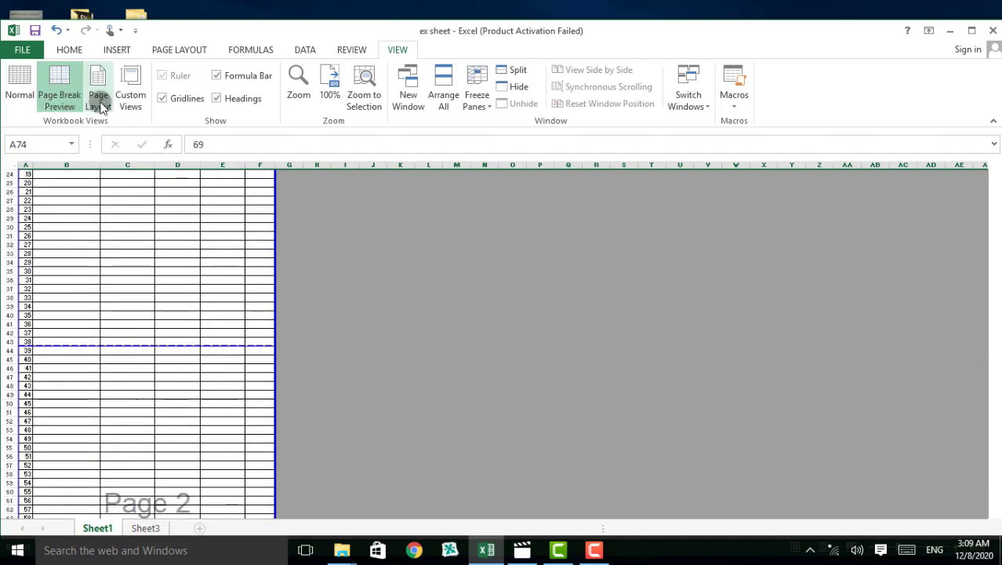
pyautogui.scroll(-1, 76, 207)
pyautogui.scroll(2, 109, 284)
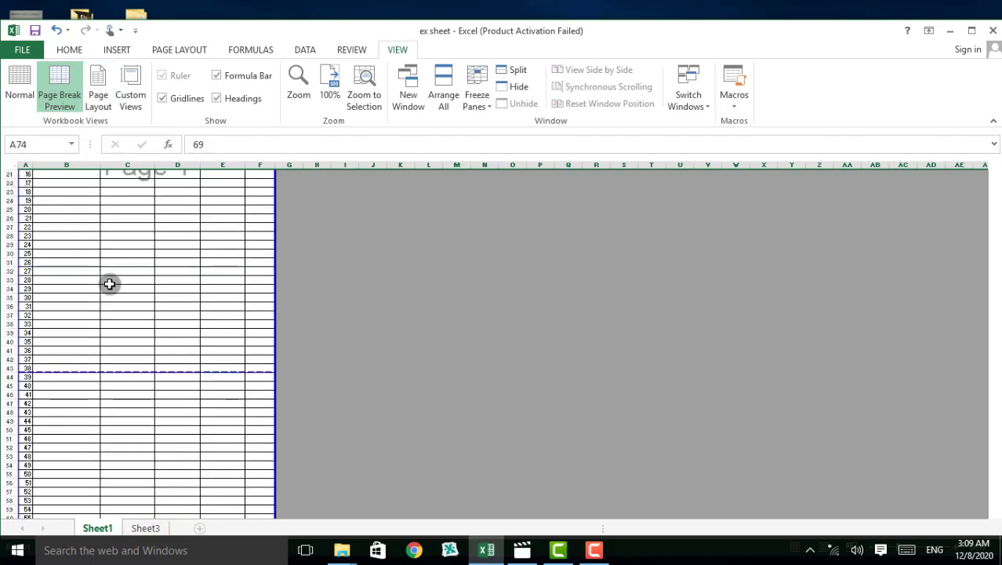
pyautogui.scroll(5, 109, 278)
pyautogui.scroll(2, 104, 267)
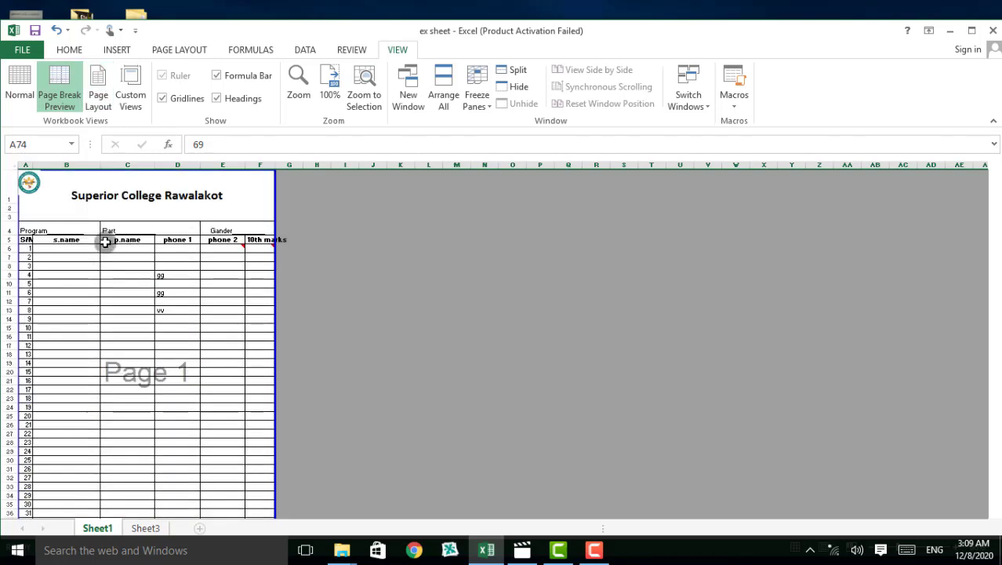
# Switch to Page Layout view at the page top and open the empty Custom Views list.
pyautogui.click(98, 102)
pyautogui.scroll(1, 147, 249)
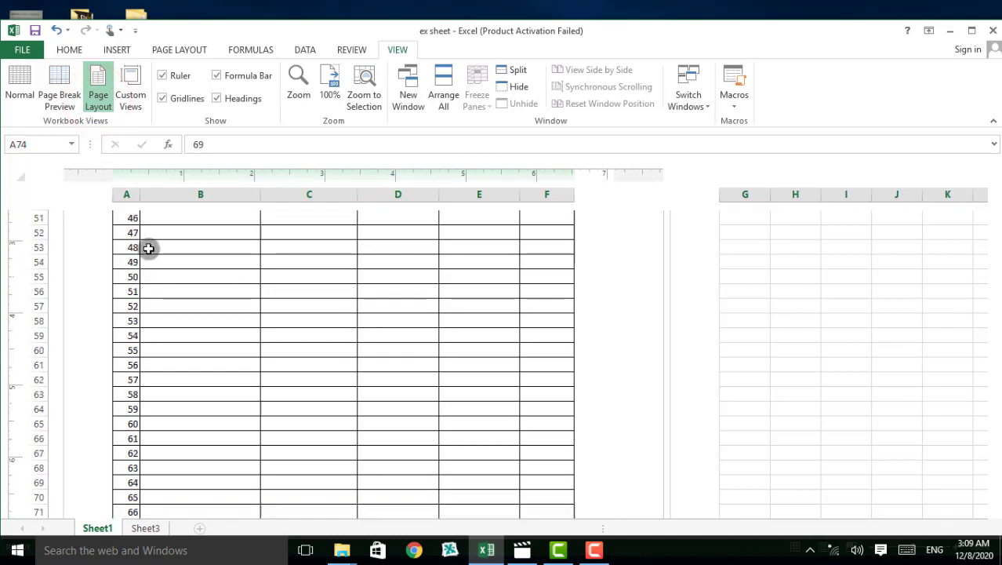
pyautogui.scroll(6, 154, 264)
pyautogui.scroll(8, 153, 269)
pyautogui.scroll(4, 153, 269)
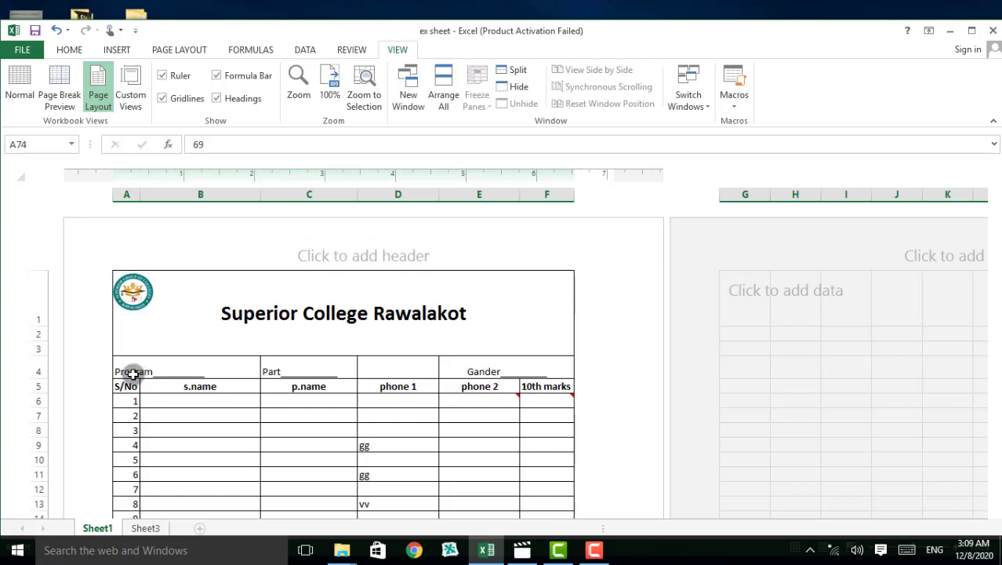
pyautogui.click(132, 88)
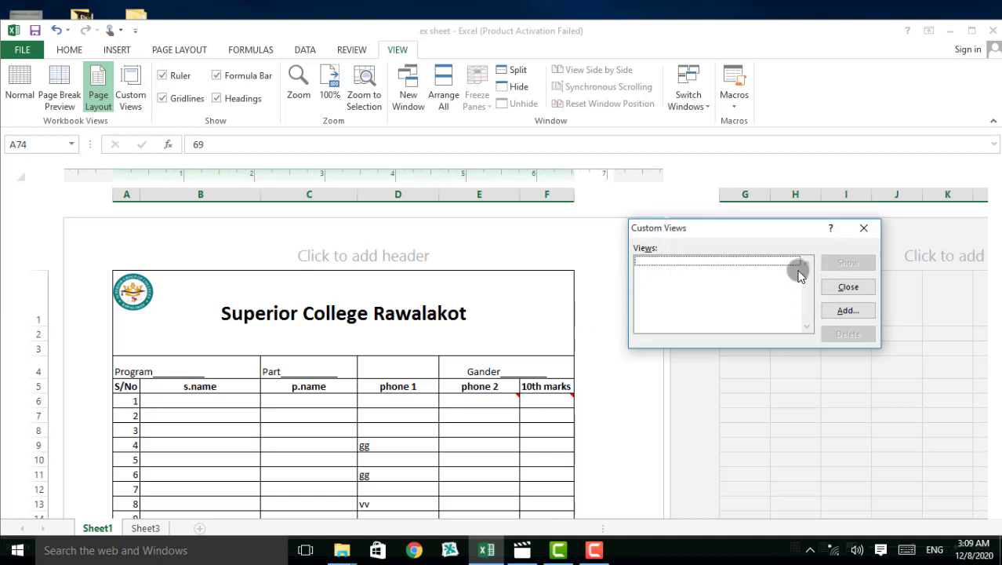
# Cancel adding a custom view and put Sheet1 back in Normal view.
pyautogui.click(846, 310)
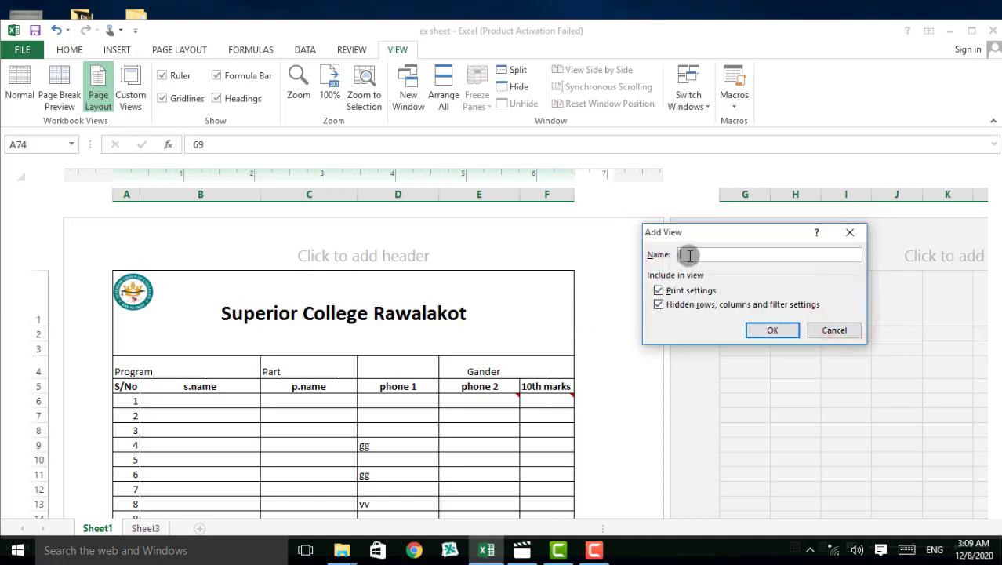
pyautogui.click(849, 232)
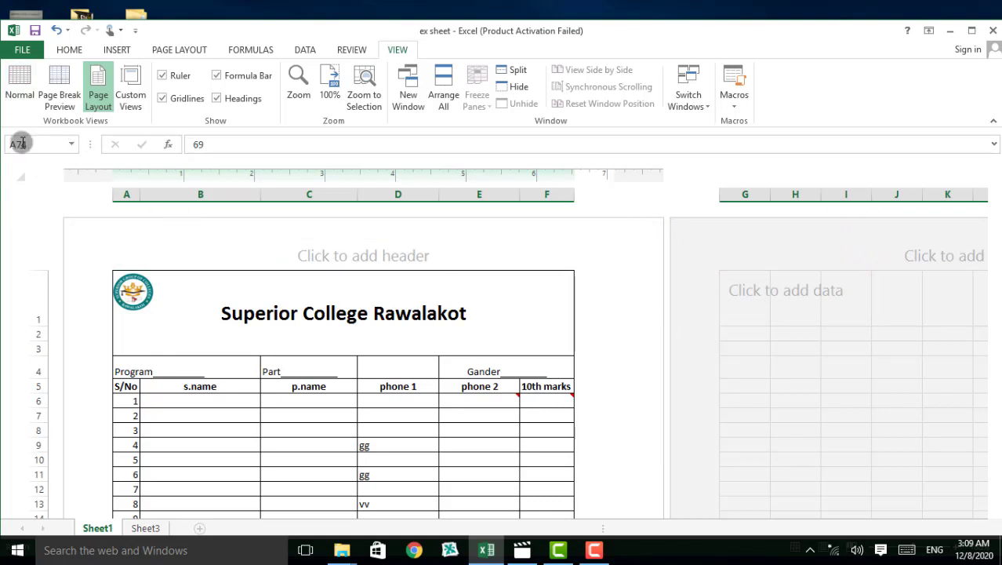
pyautogui.click(21, 79)
pyautogui.click(570, 256)
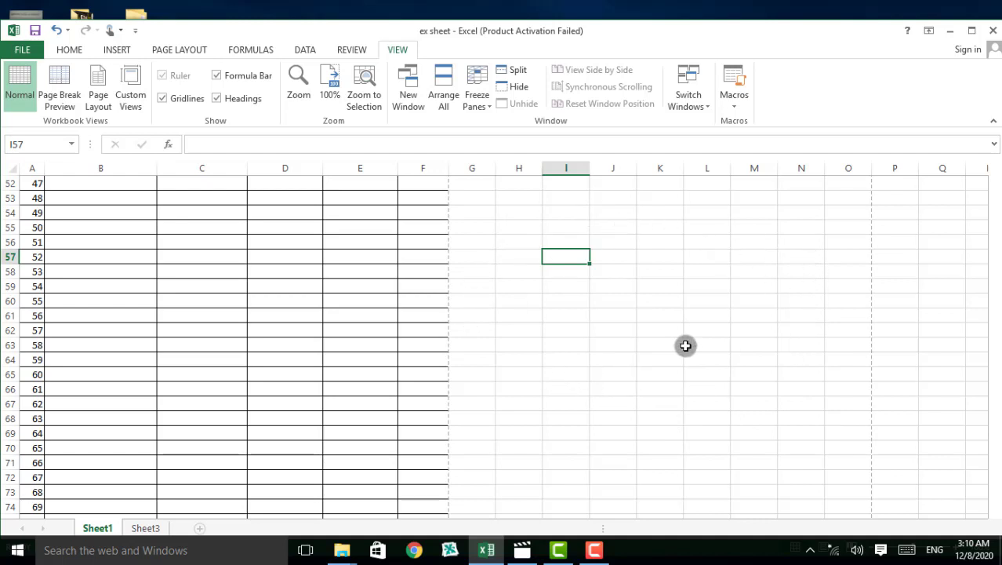
# Select cells around J57–J61 and hide the sheet gridlines.
pyautogui.click(624, 264)
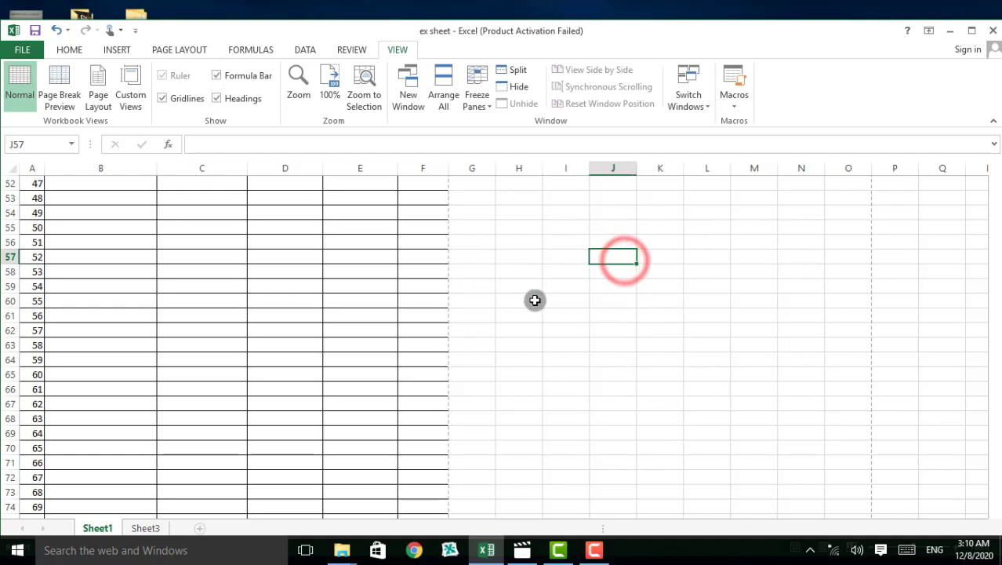
pyautogui.click(571, 268)
pyautogui.click(619, 256)
pyautogui.click(622, 313)
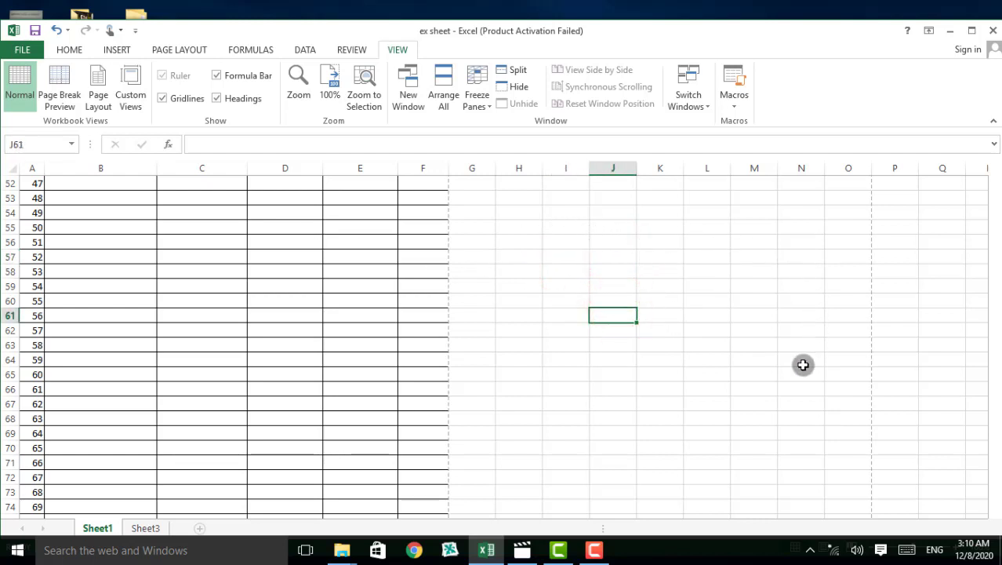
pyautogui.click(163, 98)
# Select J64, toggle gridlines back on, and begin editing J64 in the formula bar.
pyautogui.click(593, 282)
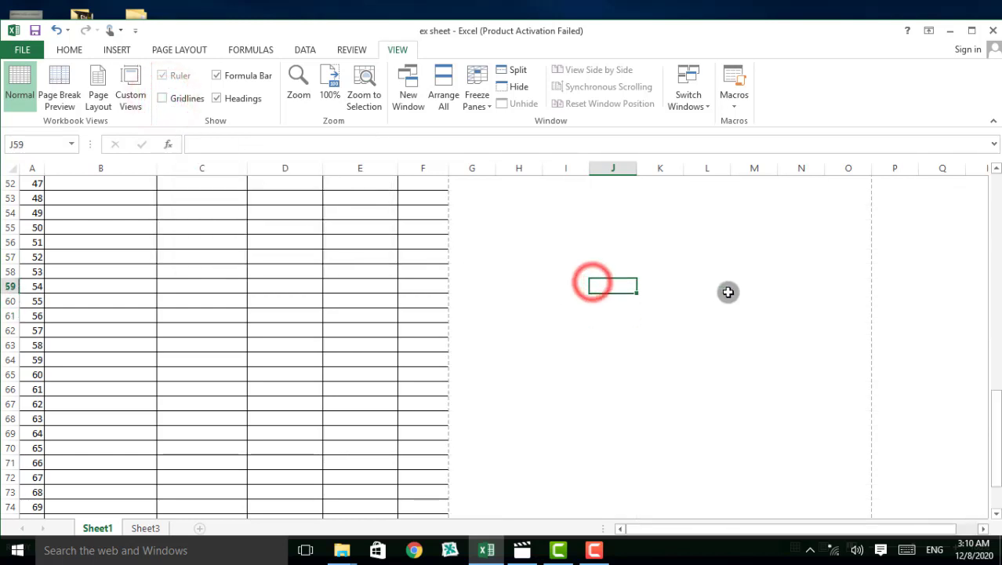
pyautogui.moveTo(806, 328); pyautogui.dragTo(805, 361)
pyautogui.click(613, 359)
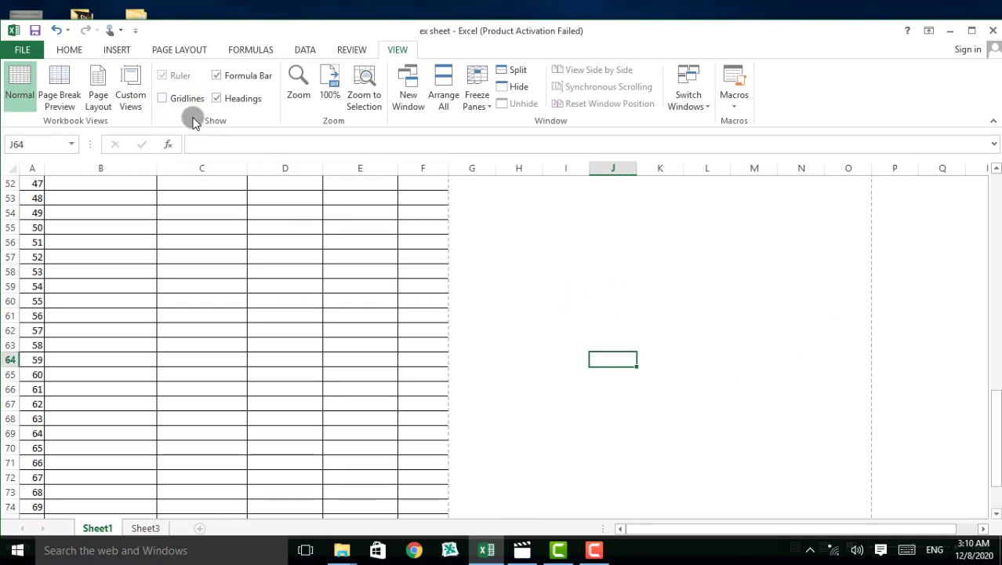
pyautogui.click(162, 98)
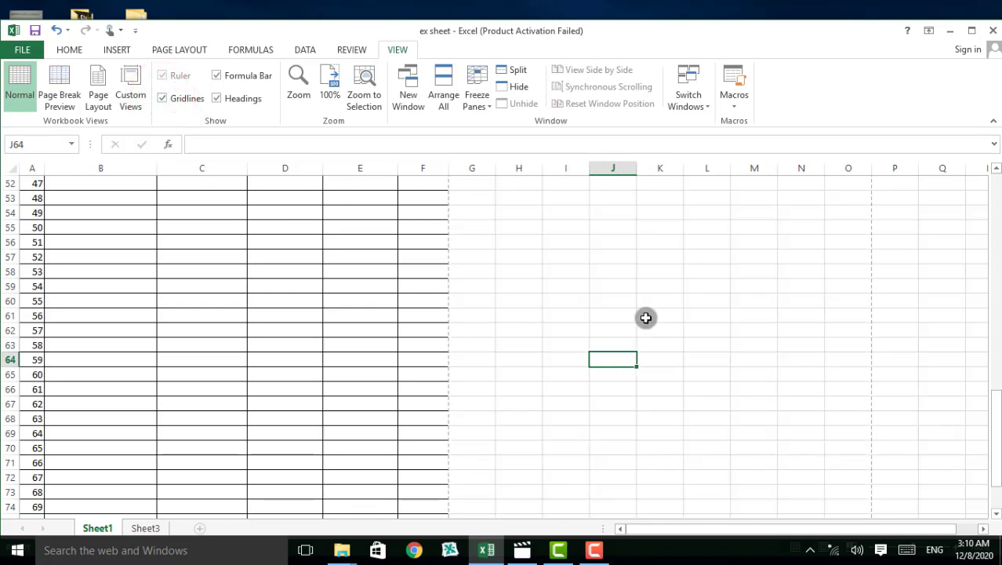
pyautogui.click(160, 98)
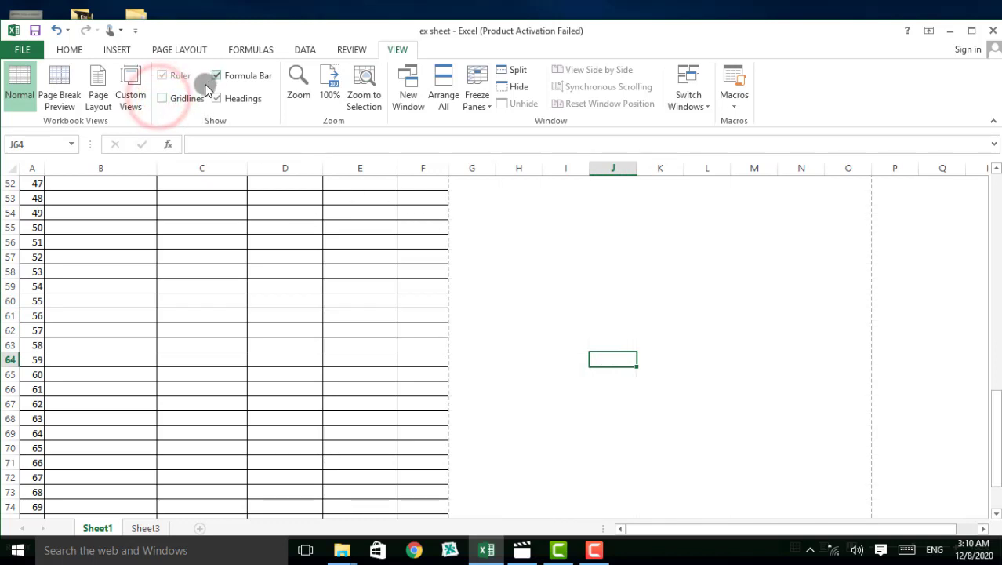
pyautogui.click(163, 98)
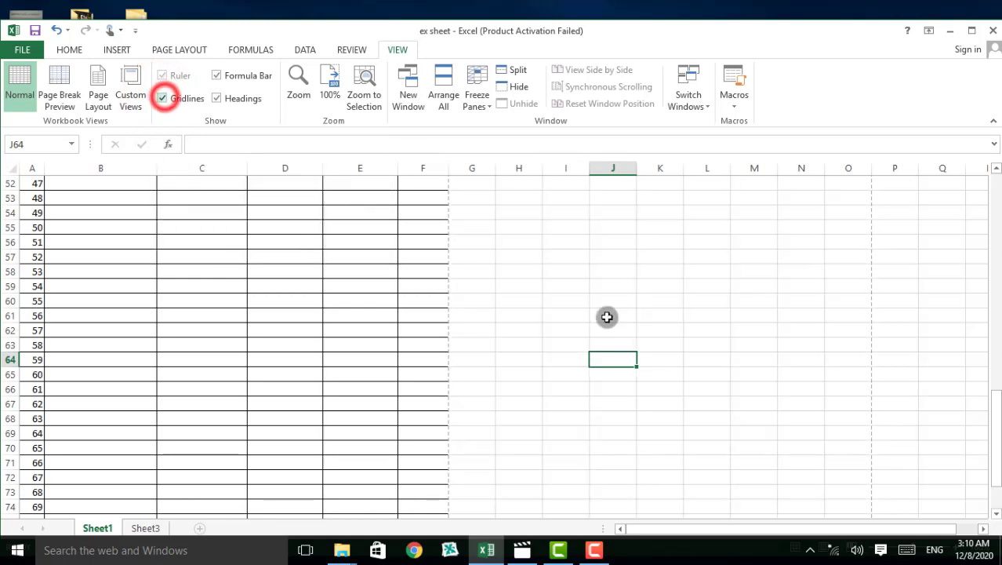
pyautogui.click(204, 142)
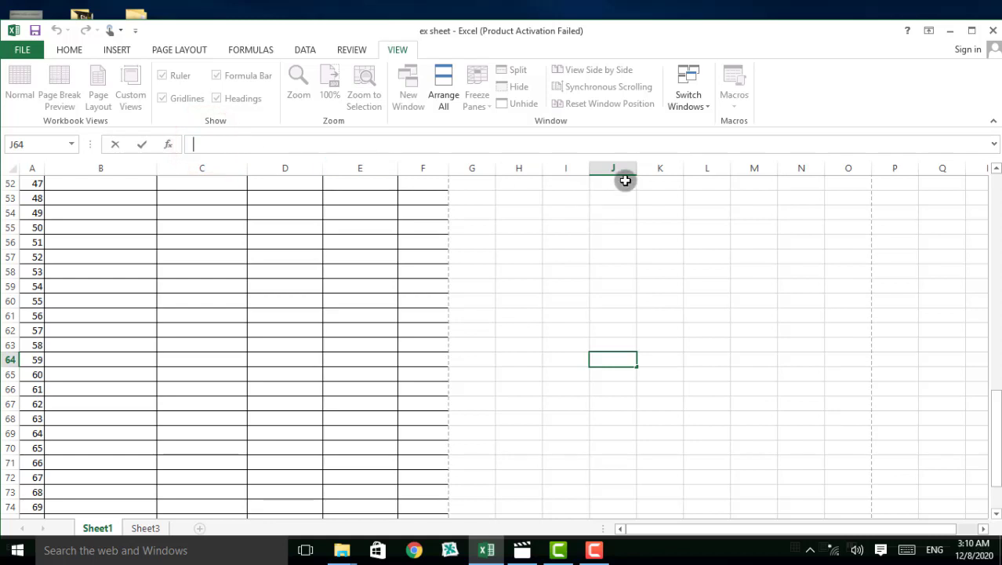
pyautogui.click(168, 145)
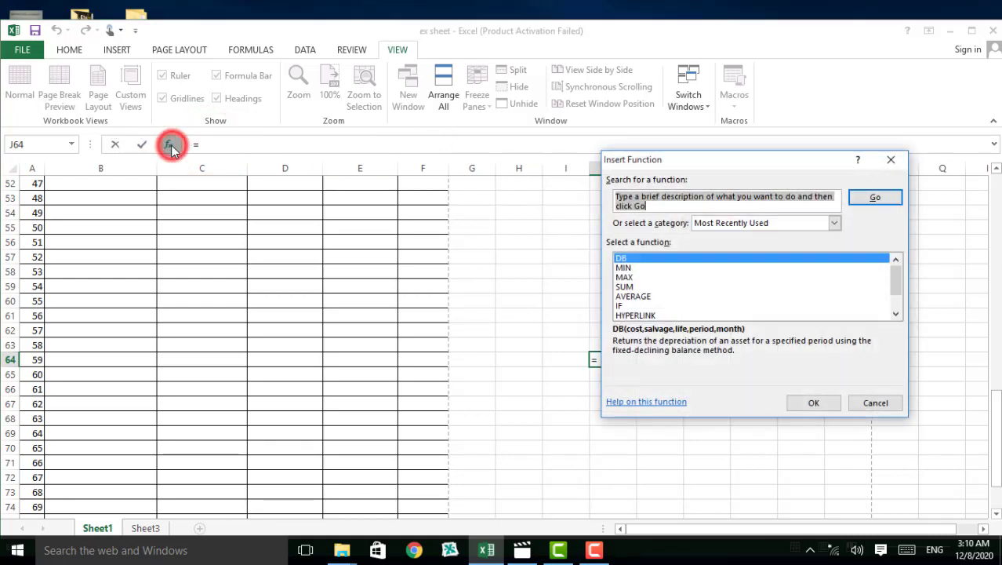
pyautogui.click(891, 159)
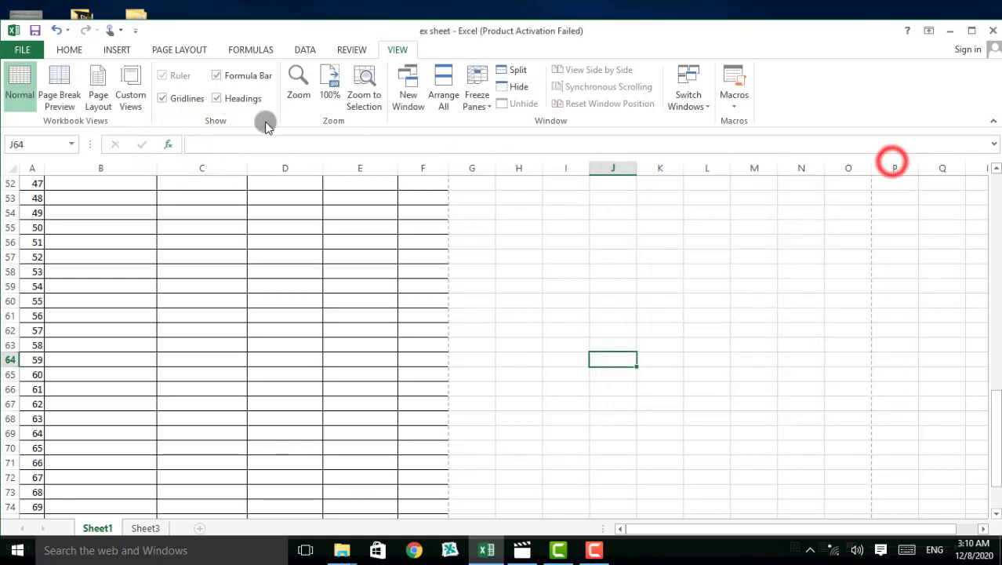
pyautogui.click(198, 149)
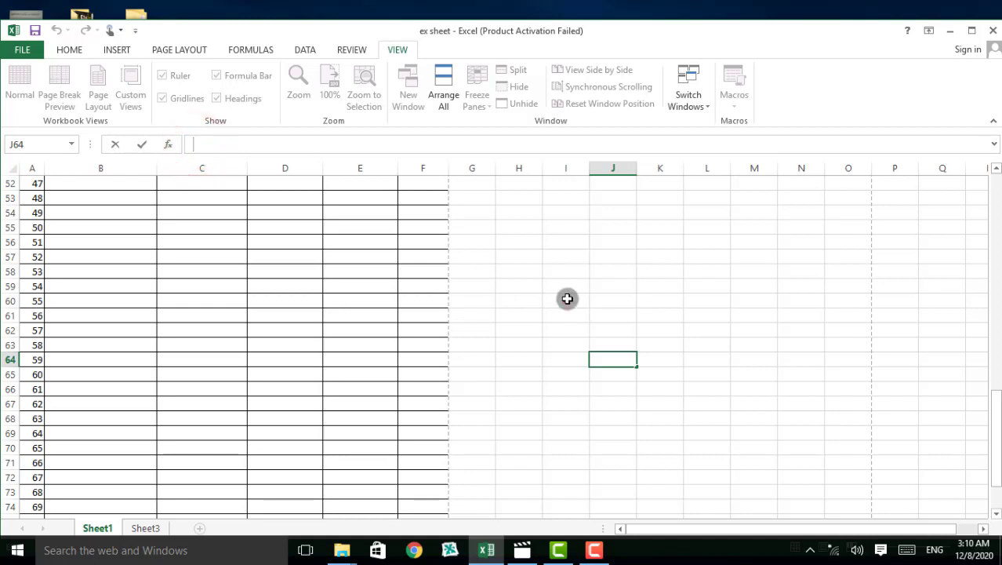
pyautogui.click(566, 300)
pyautogui.click(195, 142)
pyautogui.click(673, 303)
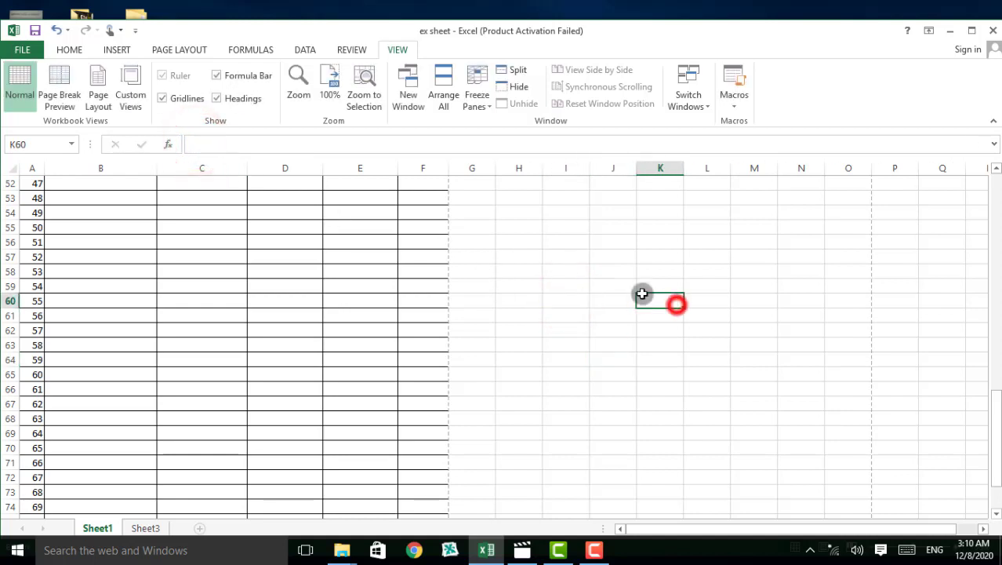
pyautogui.click(219, 76)
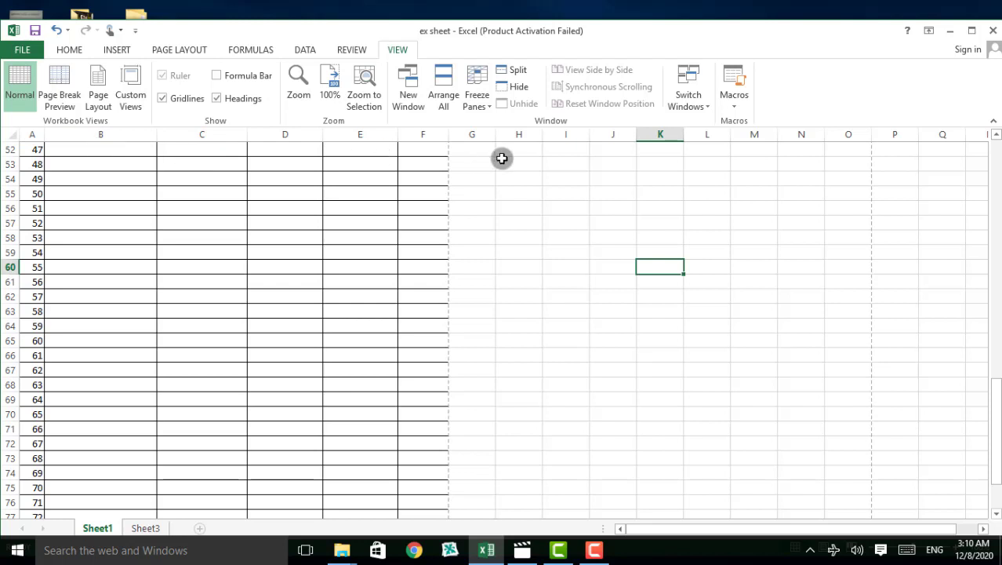
pyautogui.click(217, 98)
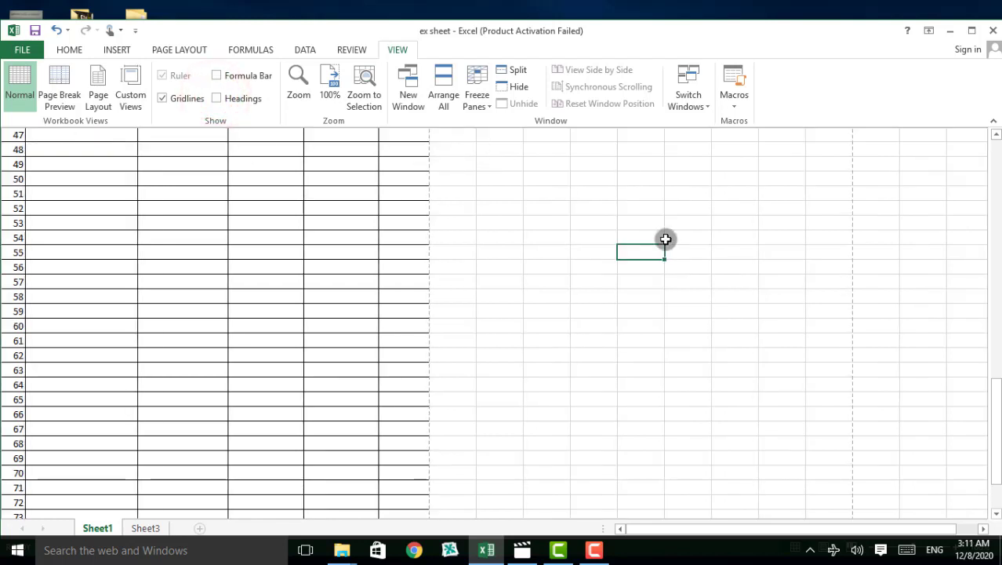
pyautogui.scroll(4, 661, 223)
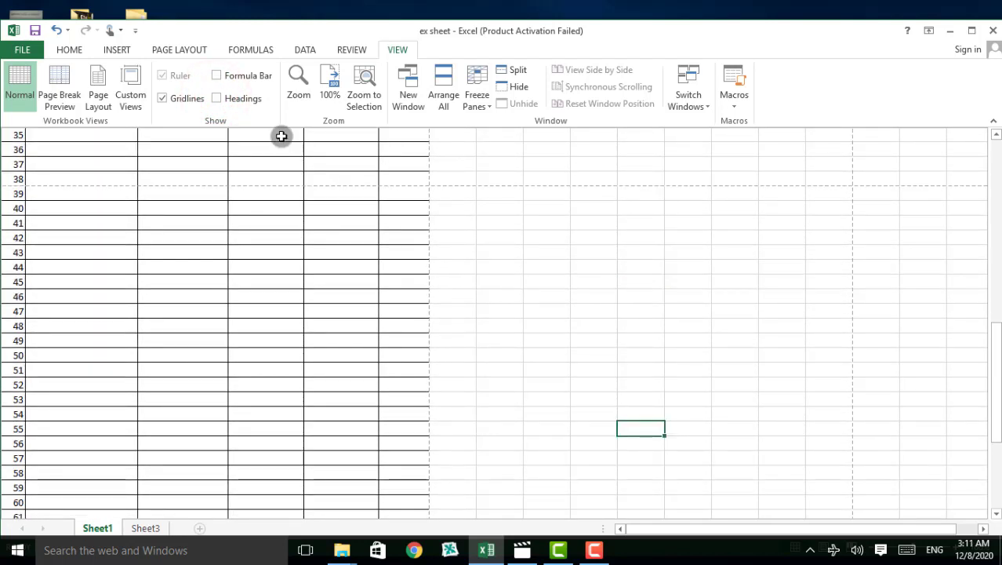
pyautogui.click(216, 98)
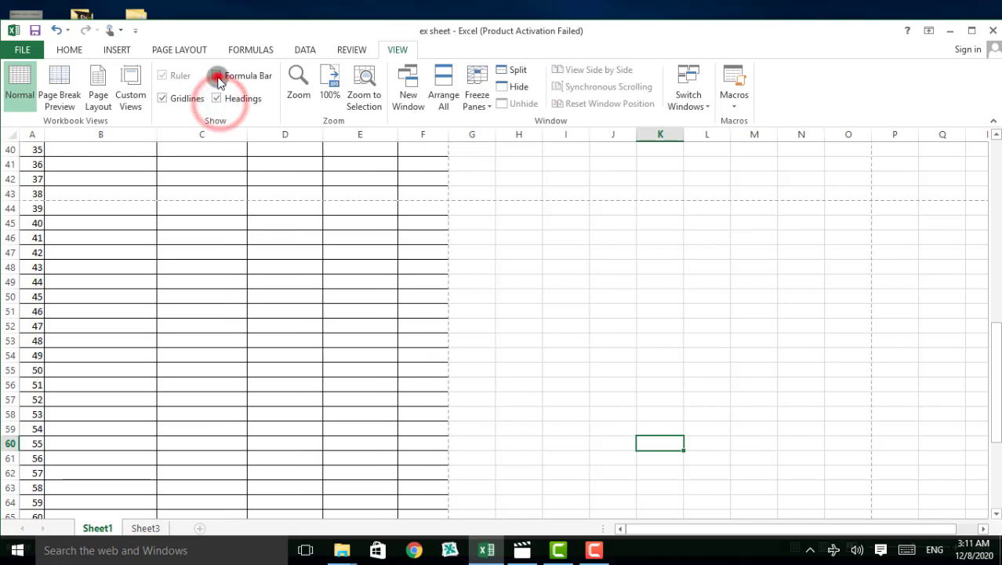
pyautogui.click(217, 75)
pyautogui.scroll(6, 564, 220)
pyautogui.scroll(7, 580, 274)
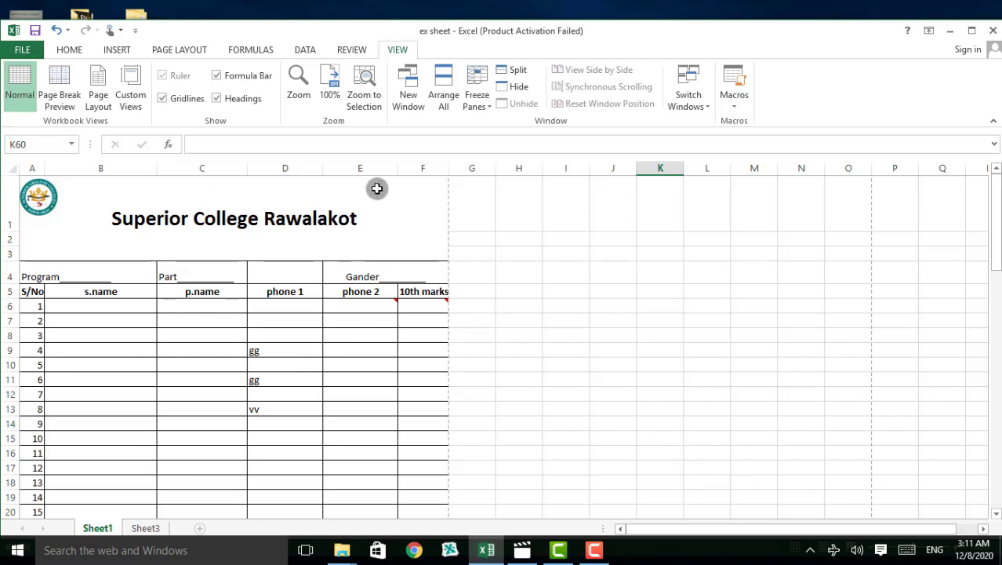
# Zoom the sheet to 200% and look around the enlarged form.
pyautogui.click(298, 80)
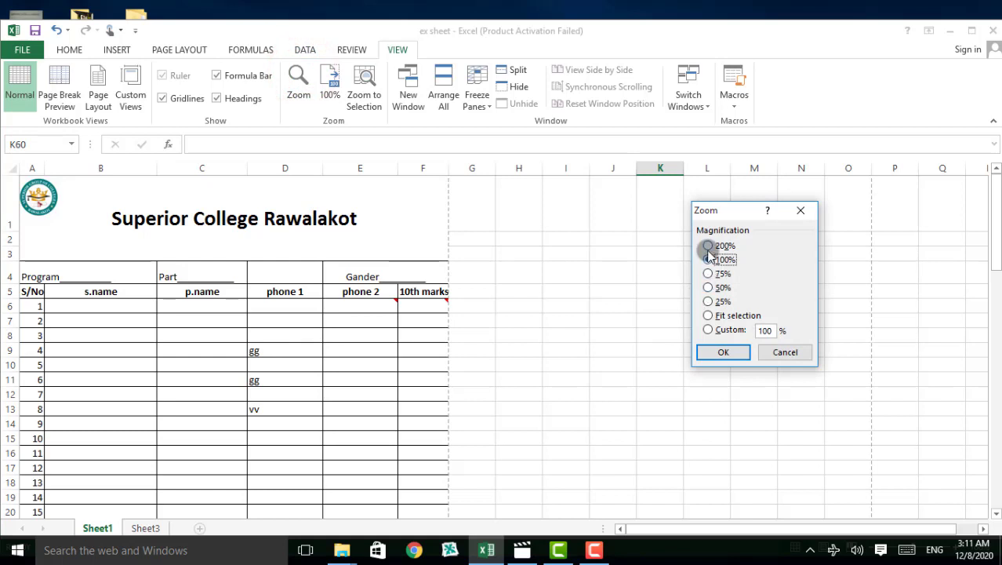
pyautogui.click(709, 353)
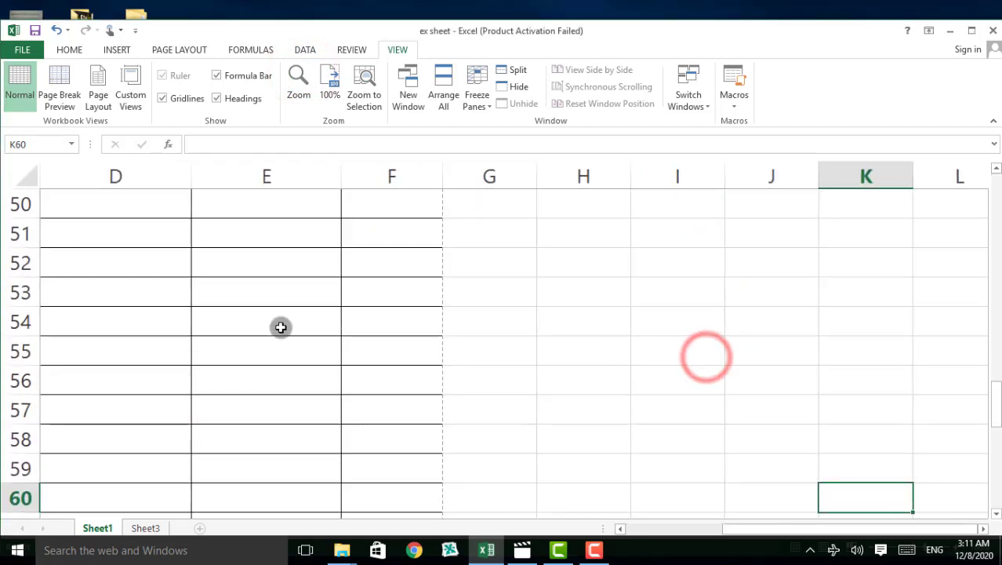
pyautogui.scroll(7, 283, 329)
pyautogui.scroll(8, 281, 326)
pyautogui.scroll(2, 280, 324)
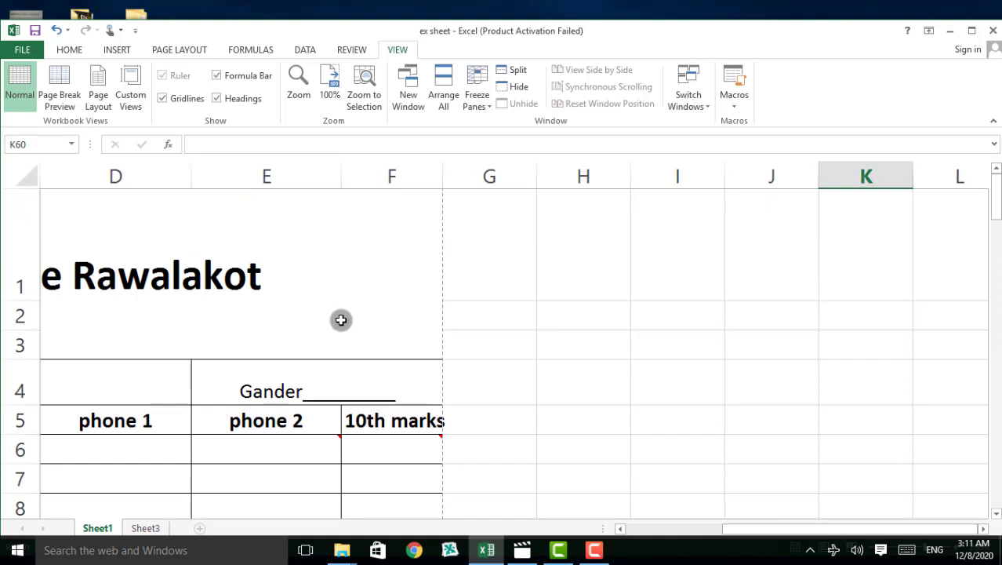
pyautogui.moveTo(737, 530); pyautogui.dragTo(594, 527)
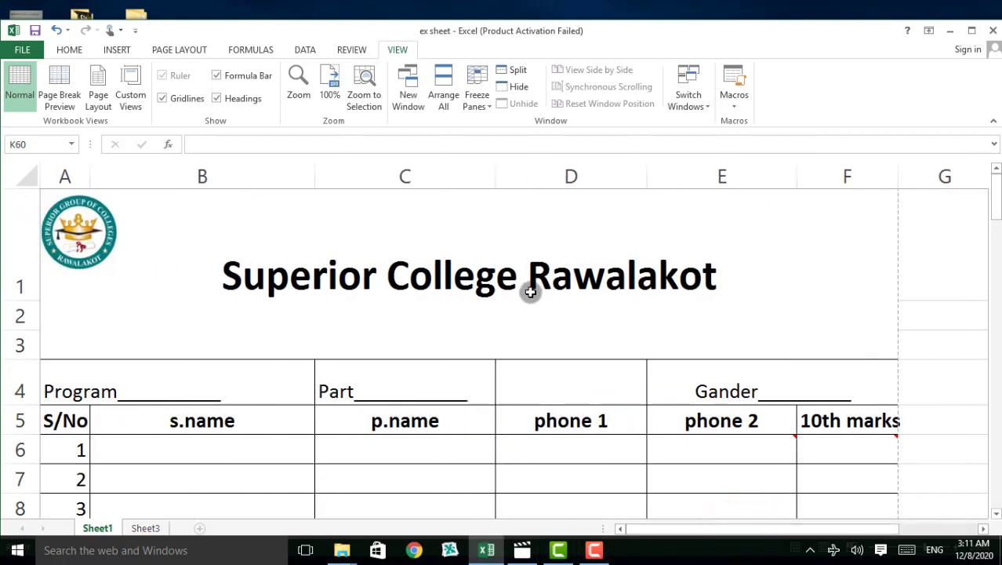
pyautogui.scroll(-3, 530, 291)
pyautogui.scroll(3, 528, 297)
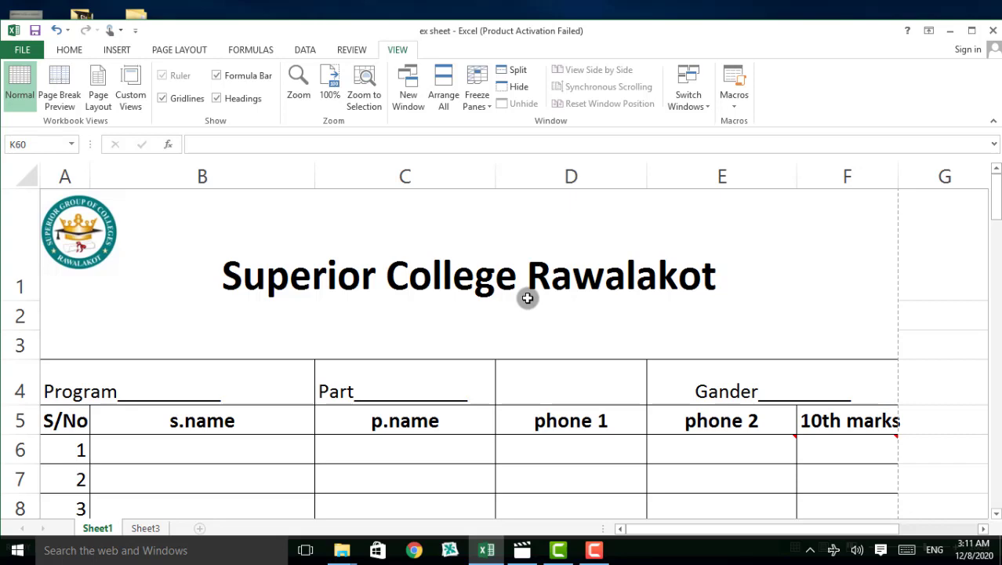
# Return the zoom to 100% and maximize the Excel window.
pyautogui.click(330, 79)
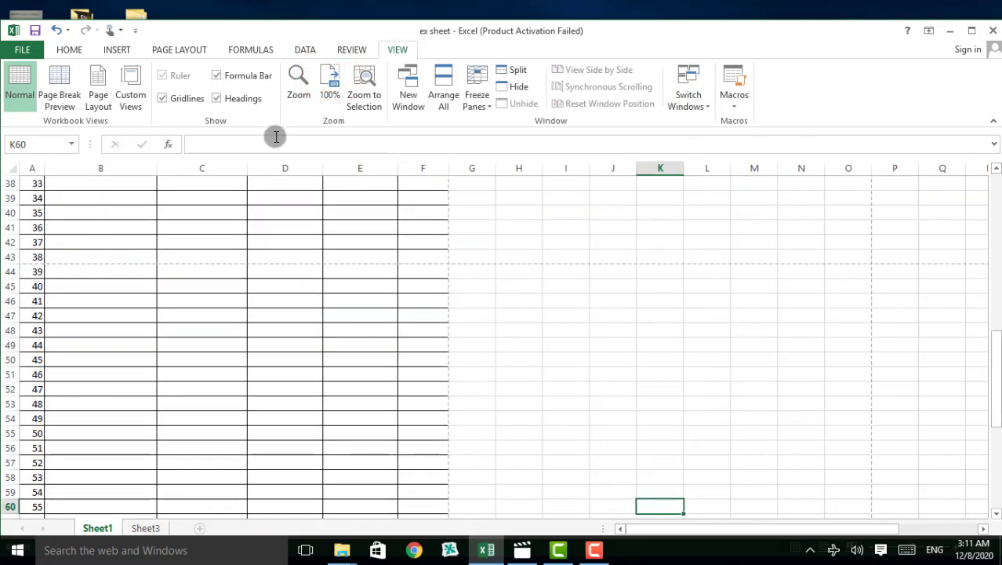
pyautogui.scroll(-3, 839, 336)
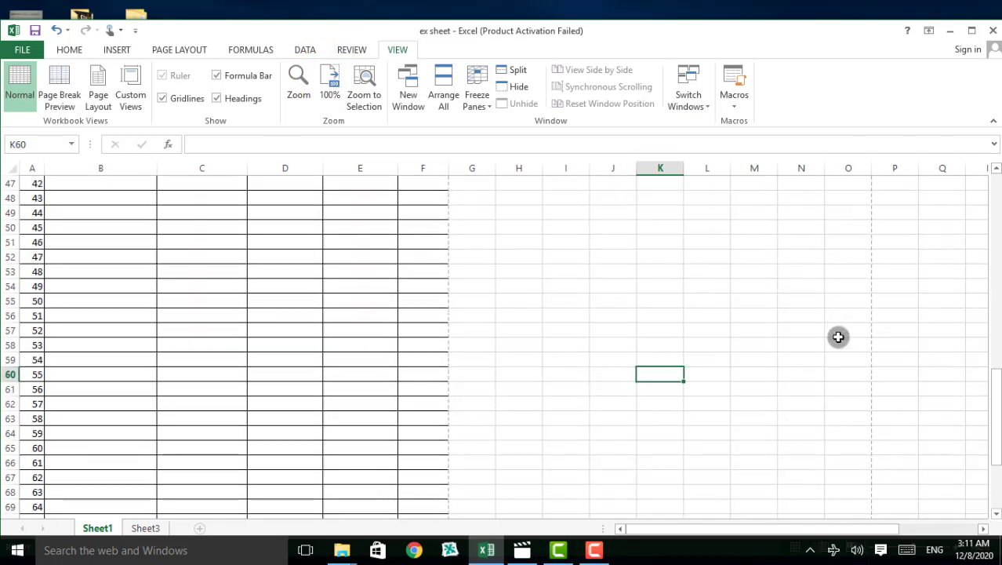
pyautogui.scroll(-3, 837, 337)
pyautogui.scroll(-3, 837, 337)
pyautogui.scroll(-3, 833, 337)
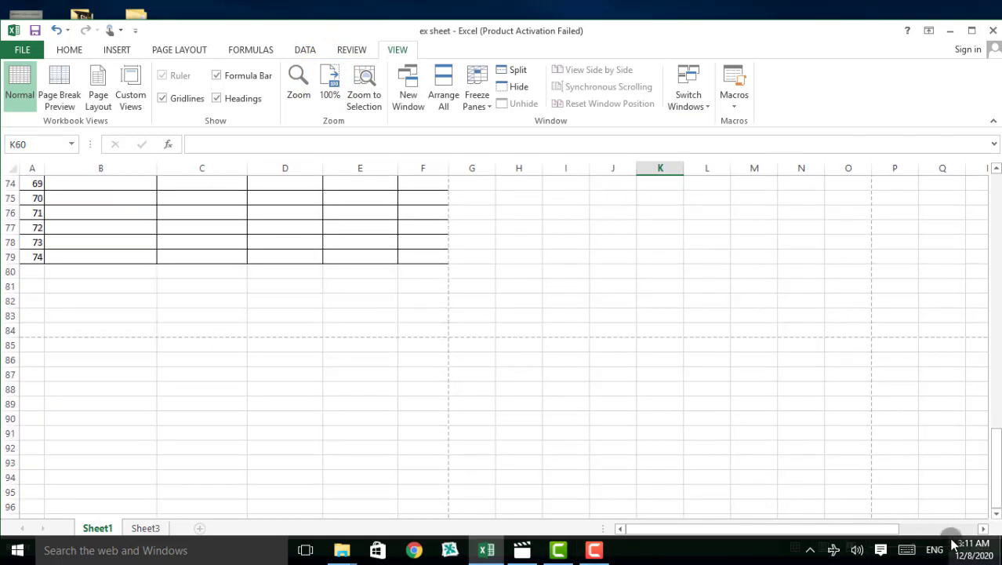
pyautogui.click(996, 517)
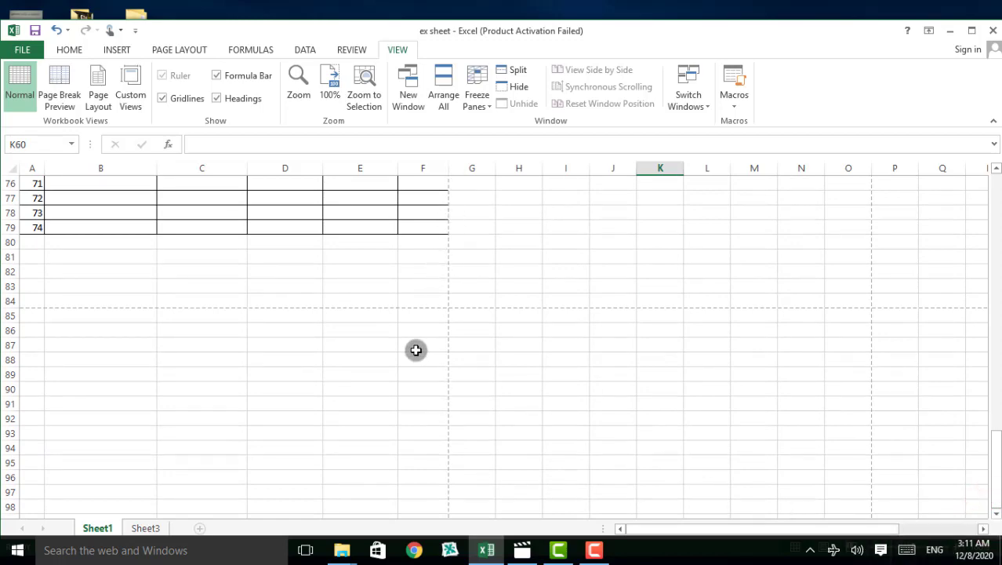
pyautogui.click(972, 31)
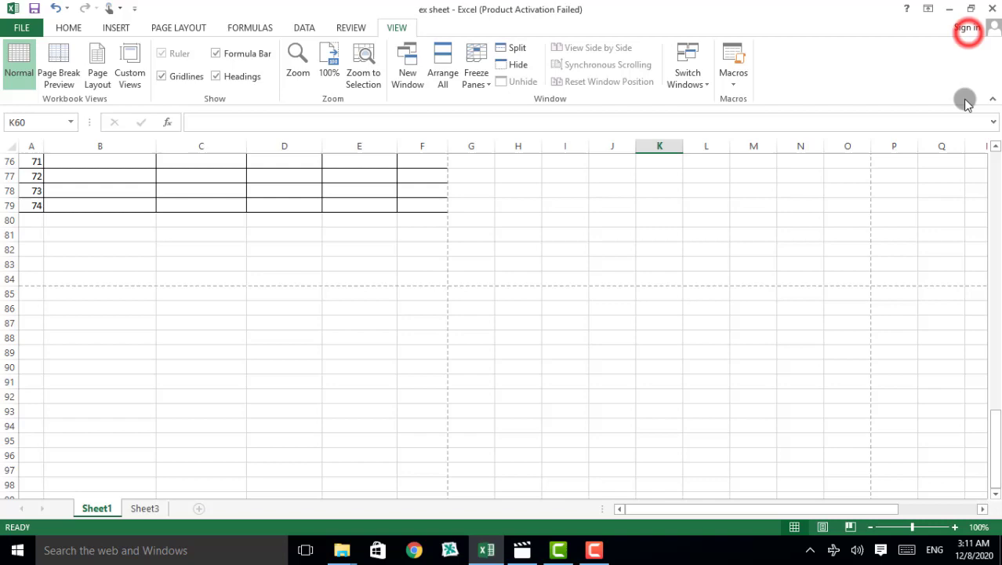
pyautogui.click(955, 527)
pyautogui.click(956, 527)
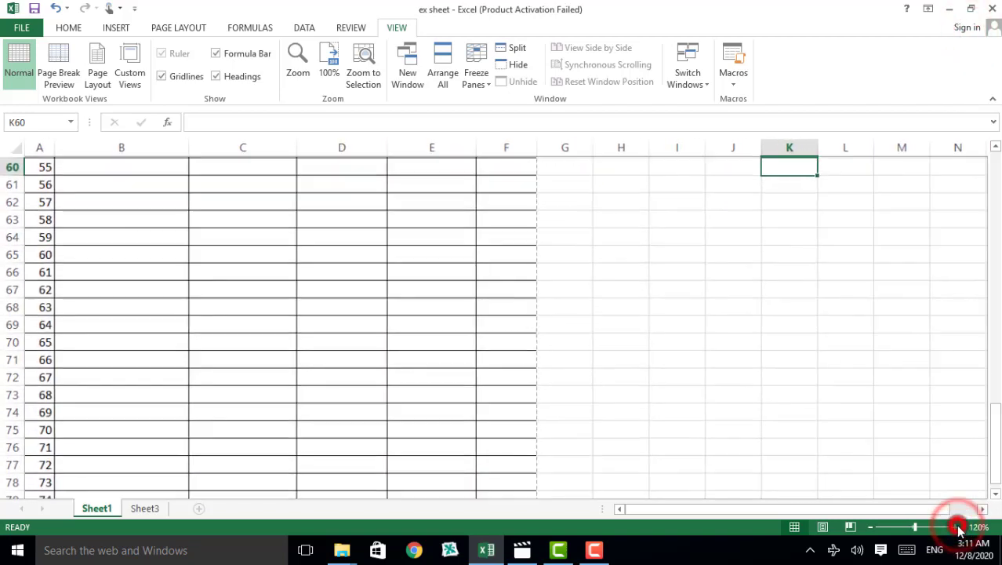
pyautogui.click(956, 527)
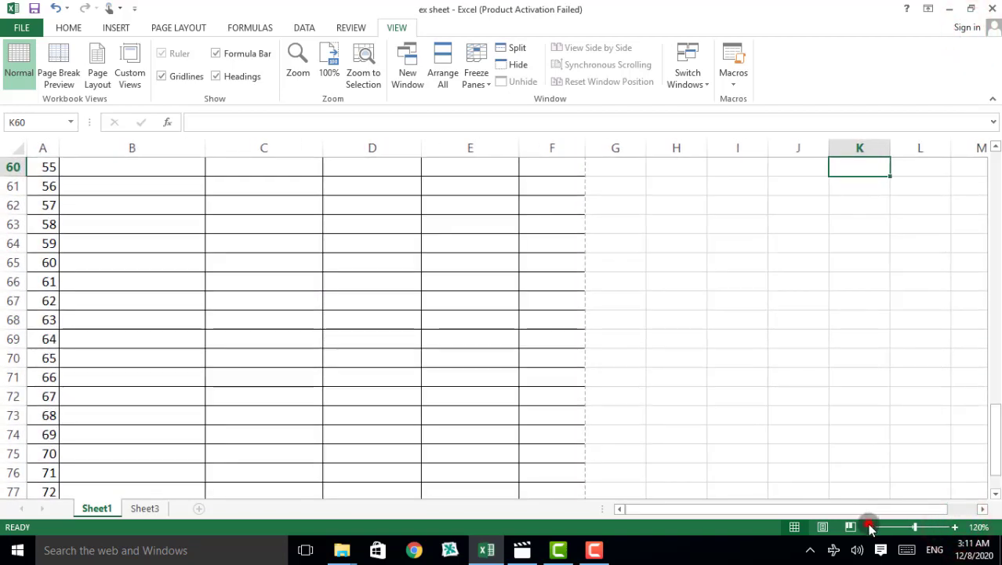
pyautogui.click(871, 527)
pyautogui.click(870, 527)
pyautogui.click(870, 527)
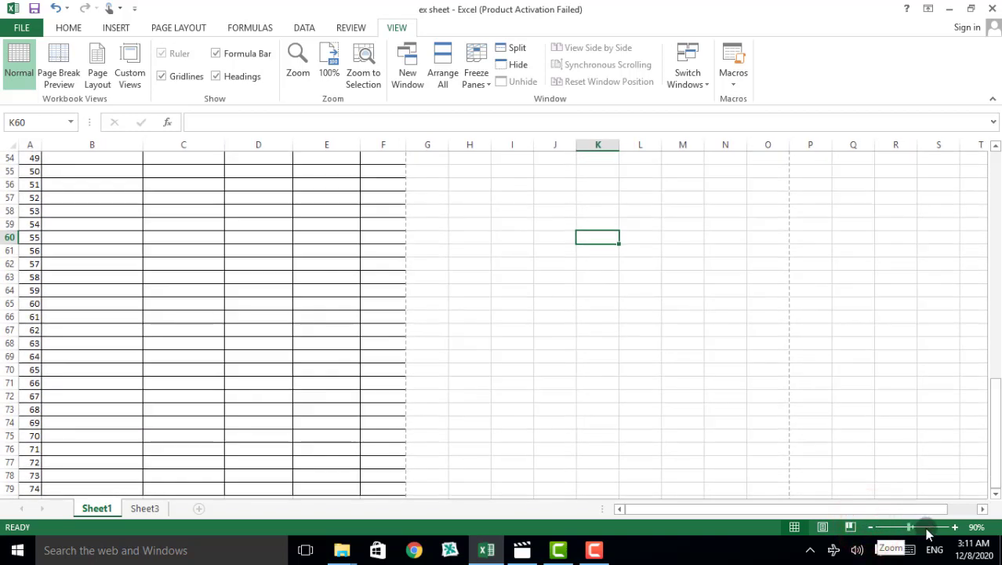
pyautogui.click(328, 61)
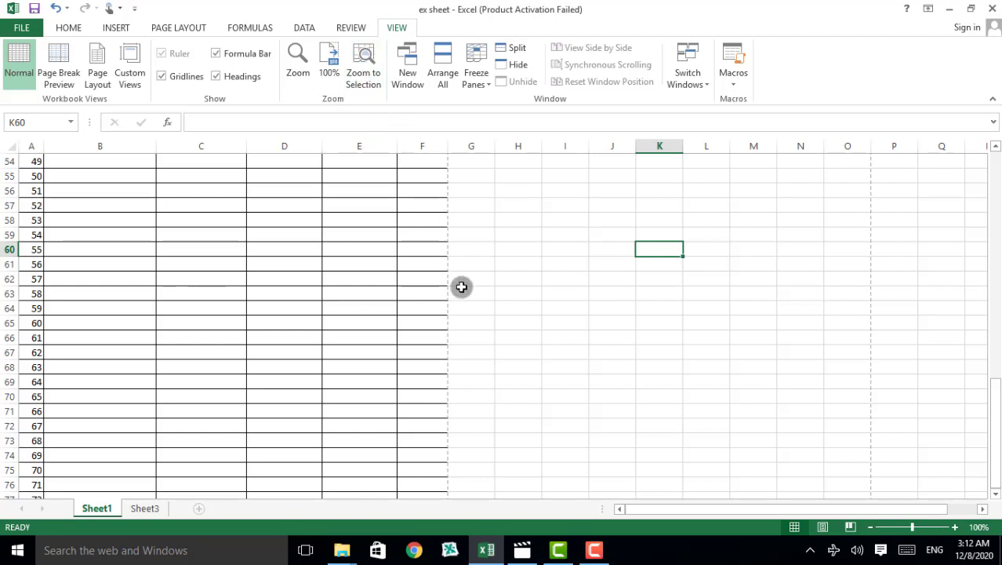
pyautogui.scroll(4, 565, 278)
pyautogui.scroll(5, 564, 277)
pyautogui.scroll(8, 563, 276)
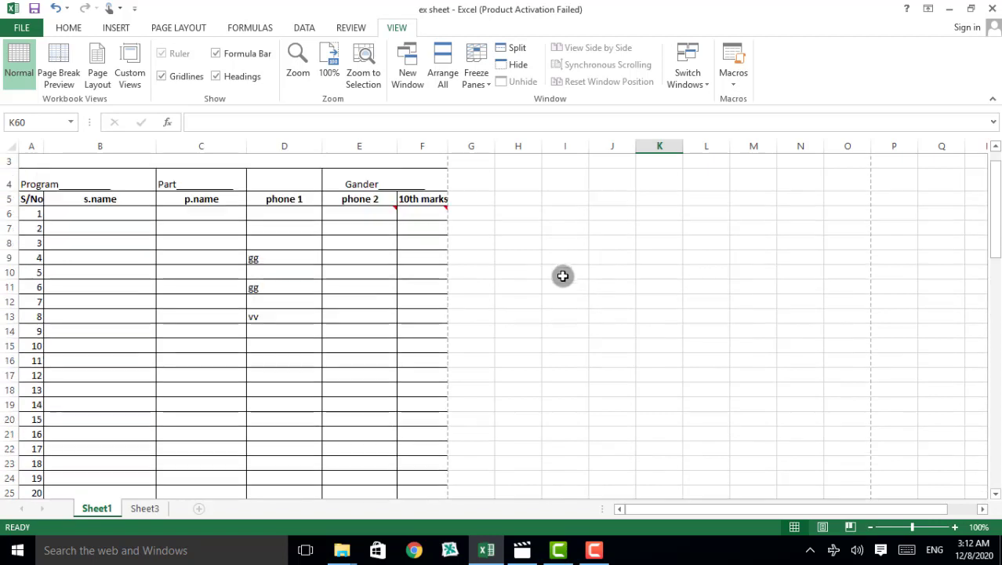
pyautogui.click(305, 320)
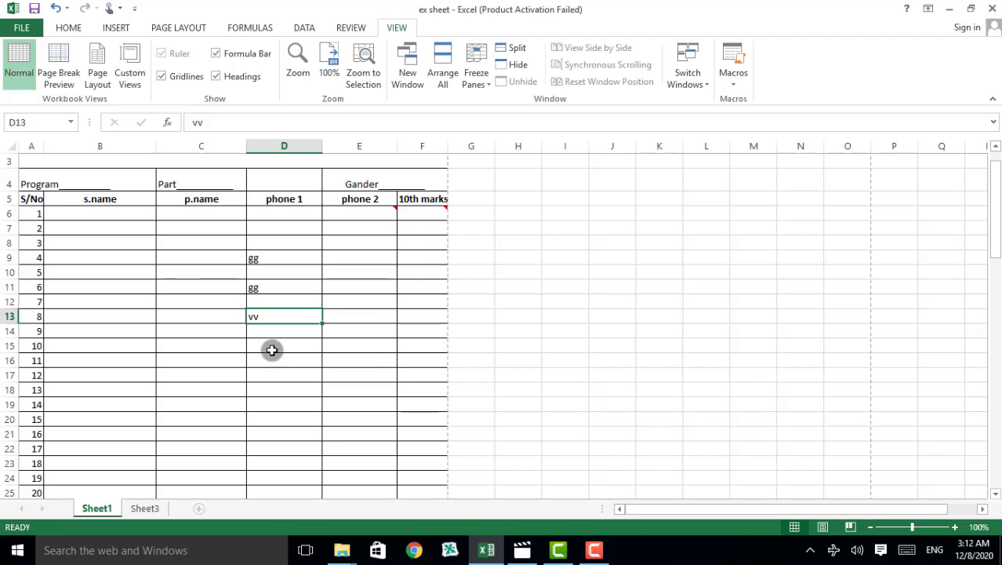
pyautogui.click(363, 60)
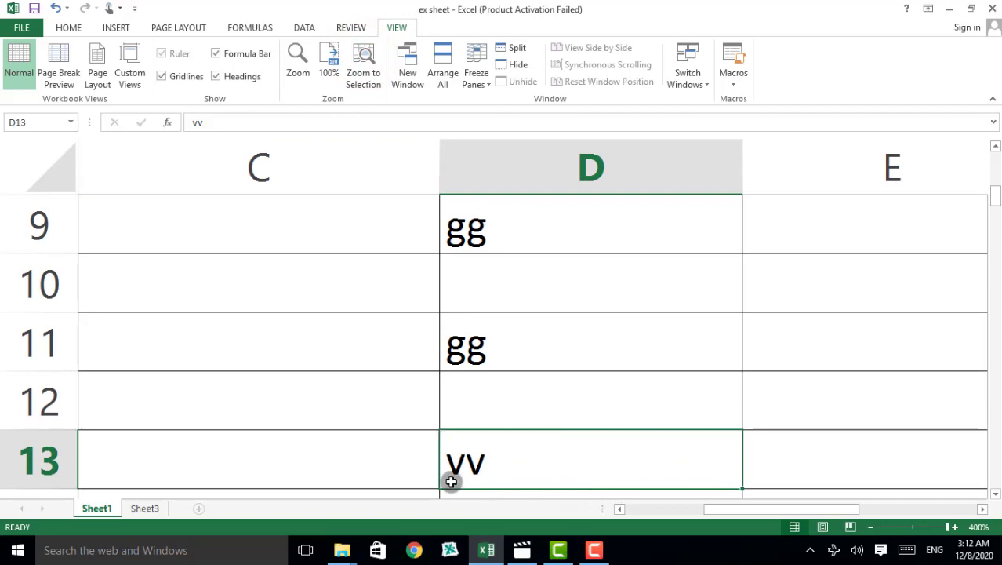
pyautogui.click(331, 59)
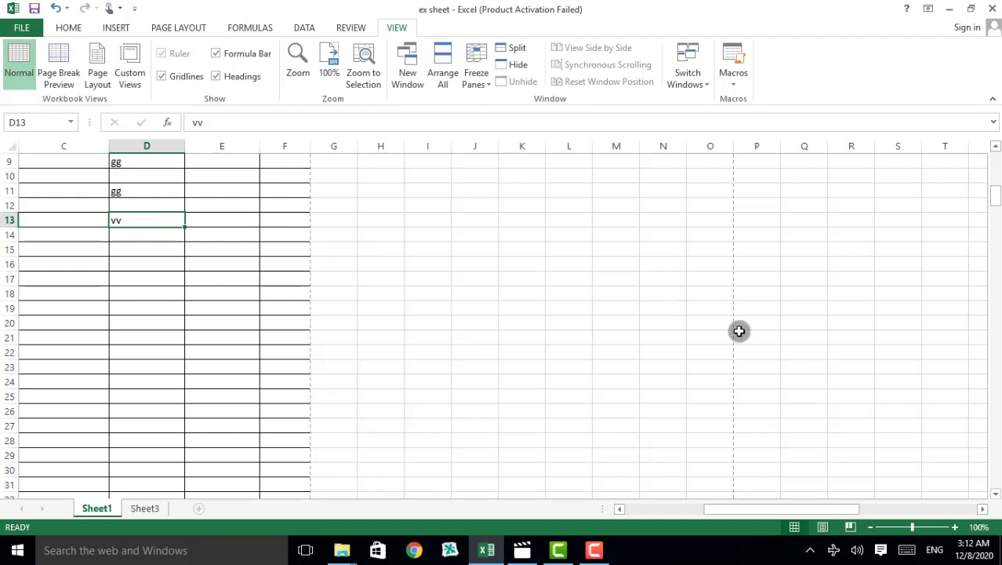
# Resize the top-left college logo larger so it fills the merged title cell.
pyautogui.moveTo(988, 197); pyautogui.dragTo(988, 191)
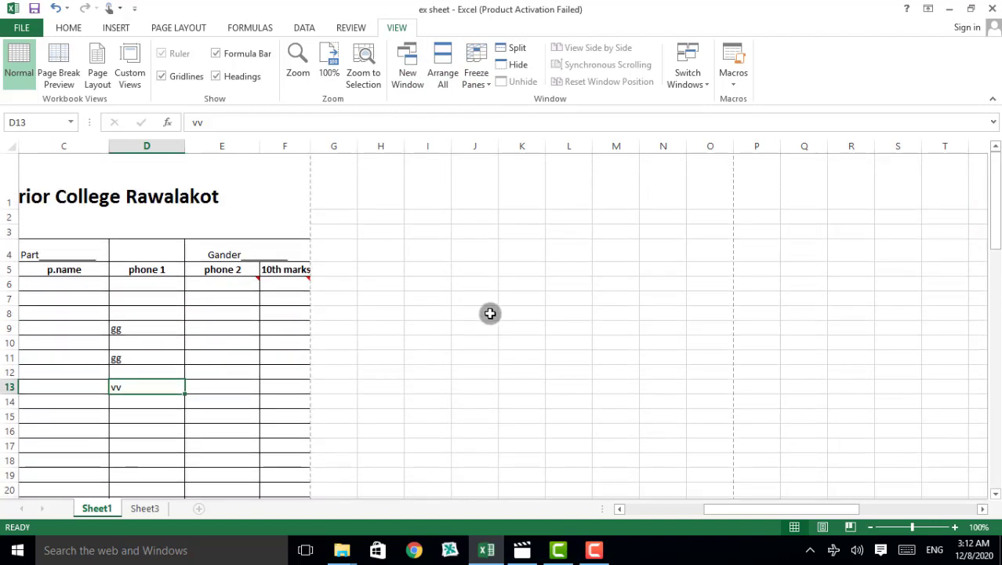
pyautogui.moveTo(705, 508); pyautogui.dragTo(622, 508)
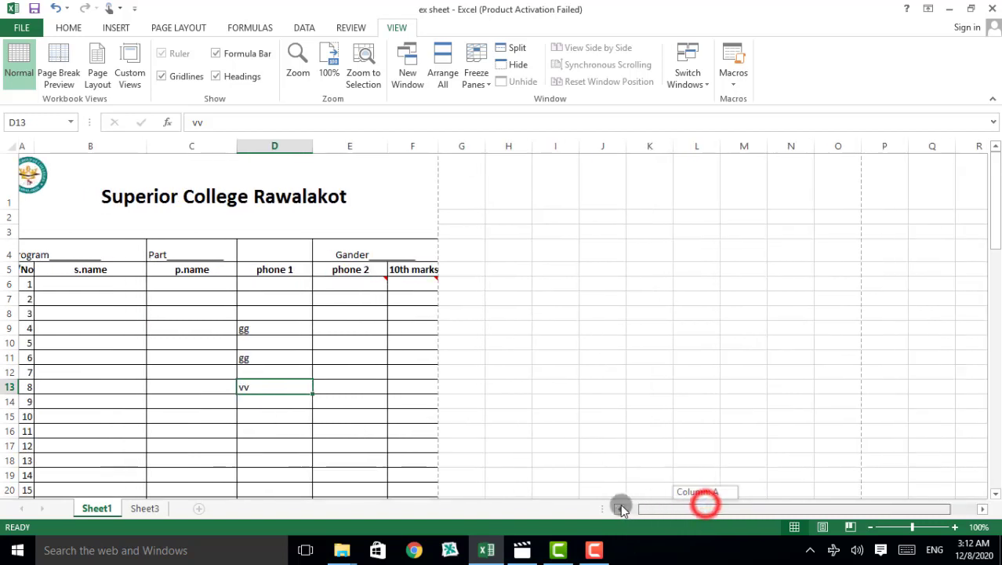
pyautogui.click(87, 220)
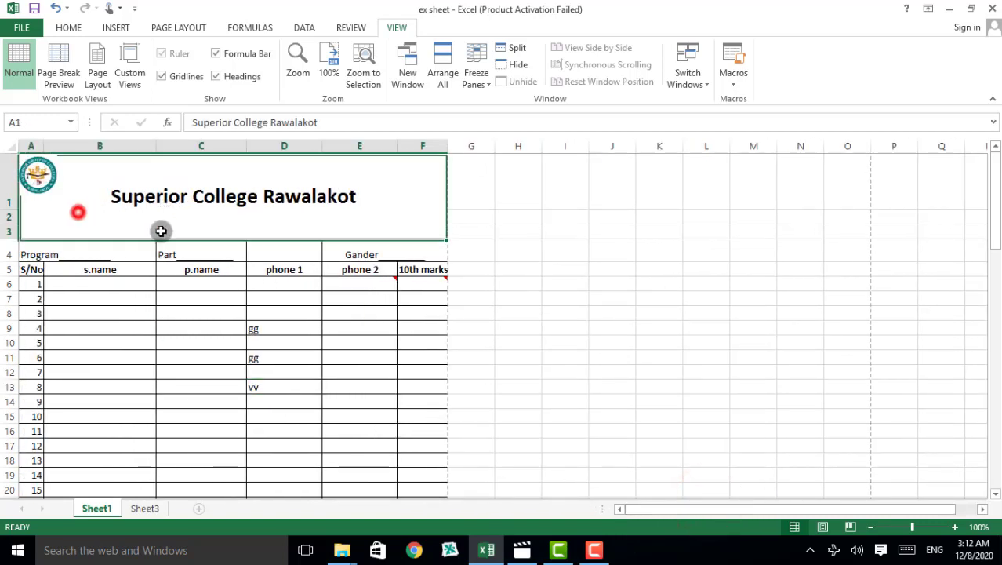
pyautogui.click(31, 179)
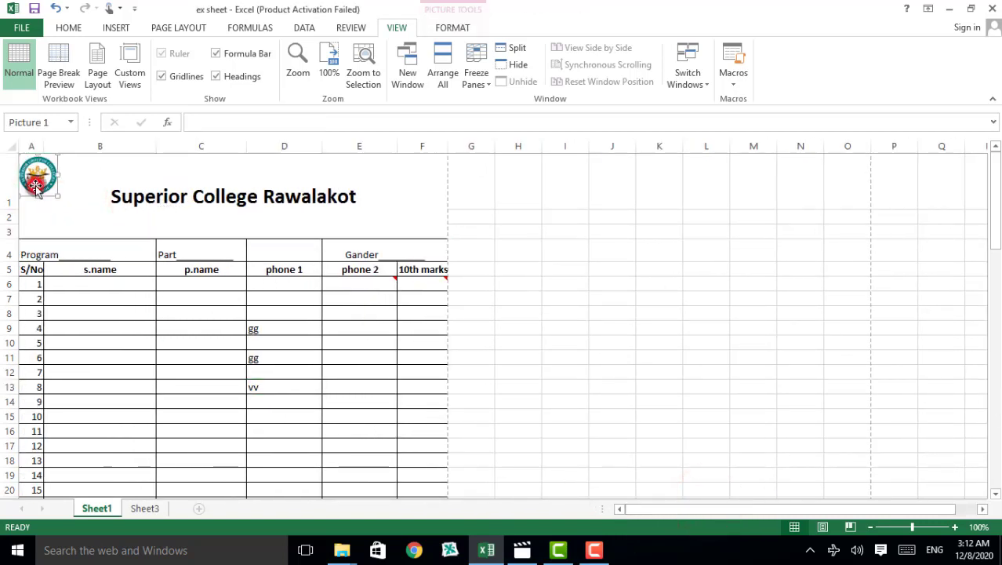
pyautogui.moveTo(56, 192)
pyautogui.mouseDown()
pyautogui.moveTo(83, 224)
pyautogui.moveTo(68, 206)
pyautogui.mouseUp()
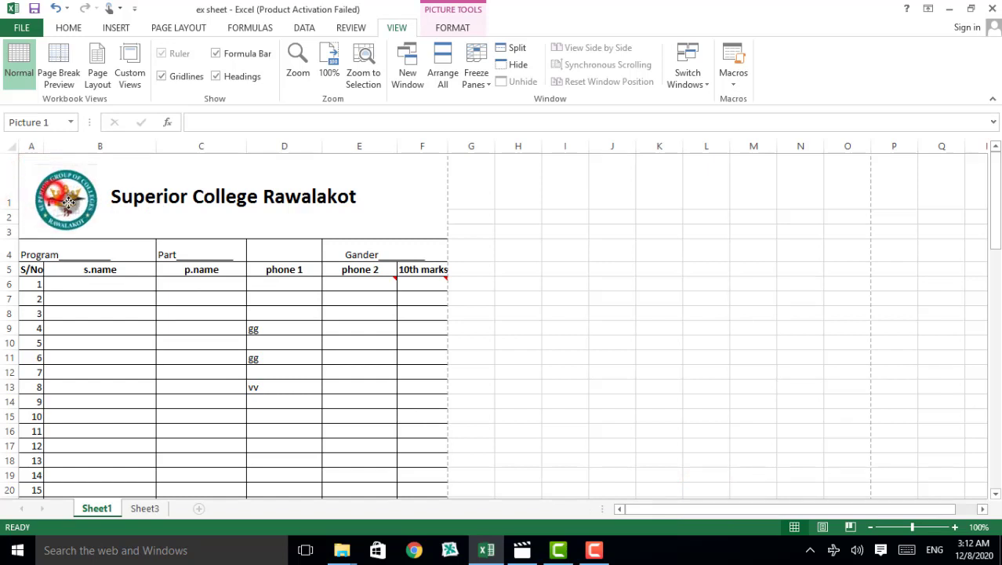
pyautogui.click(610, 313)
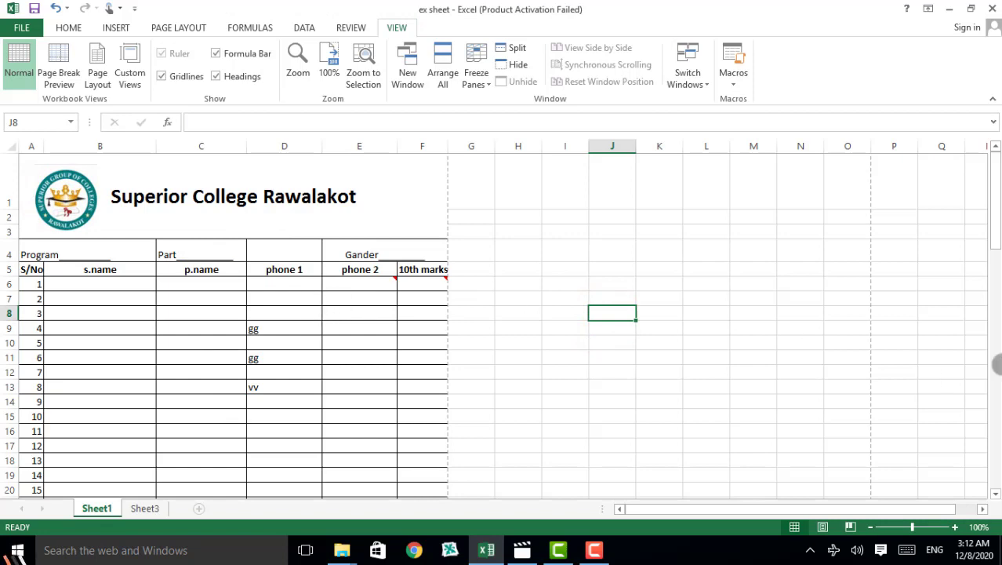
pyautogui.moveTo(996, 224)
pyautogui.mouseDown()
pyautogui.moveTo(997, 247)
pyautogui.moveTo(996, 235)
pyautogui.mouseUp()
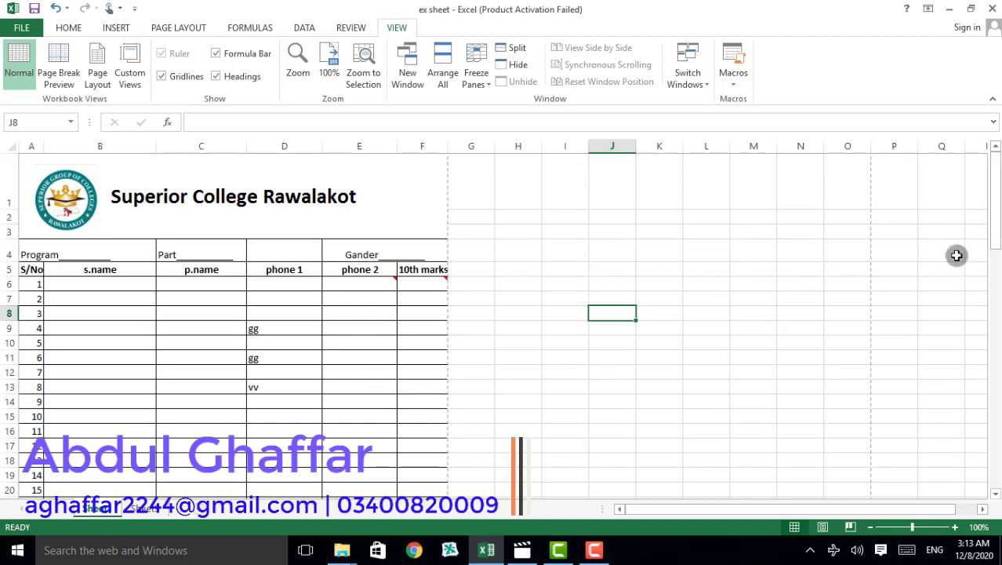
pyautogui.moveTo(996, 225); pyautogui.dragTo(997, 229)
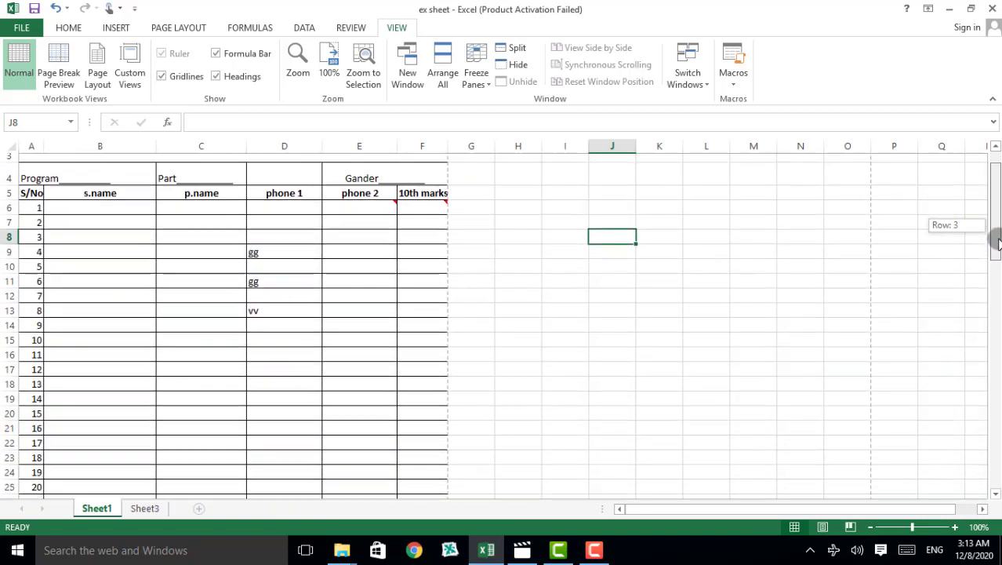
pyautogui.moveTo(997, 229); pyautogui.dragTo(996, 174)
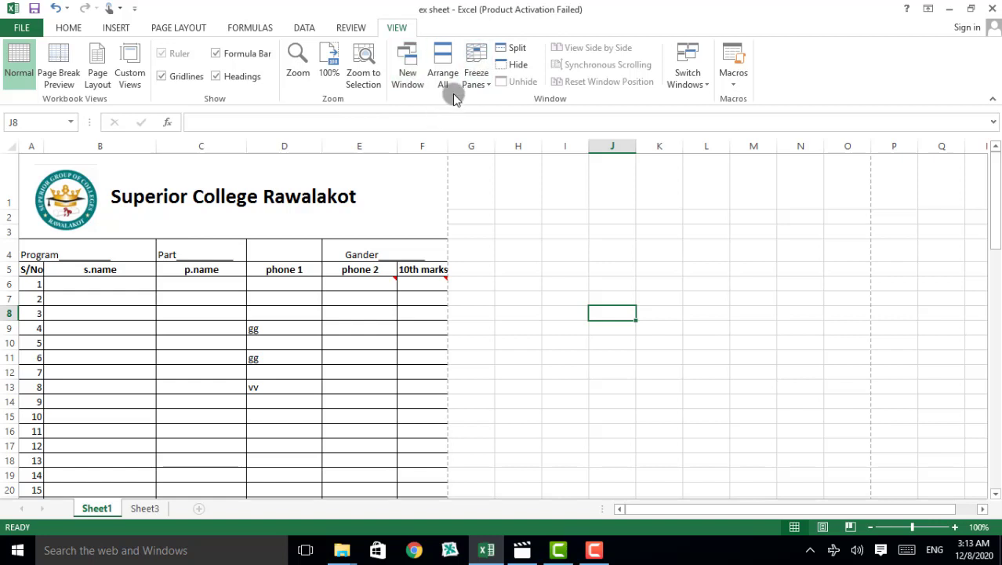
# Freeze panes at cell J8, then undo the last two logo adjustments with Ctrl+Z.
pyautogui.click(476, 67)
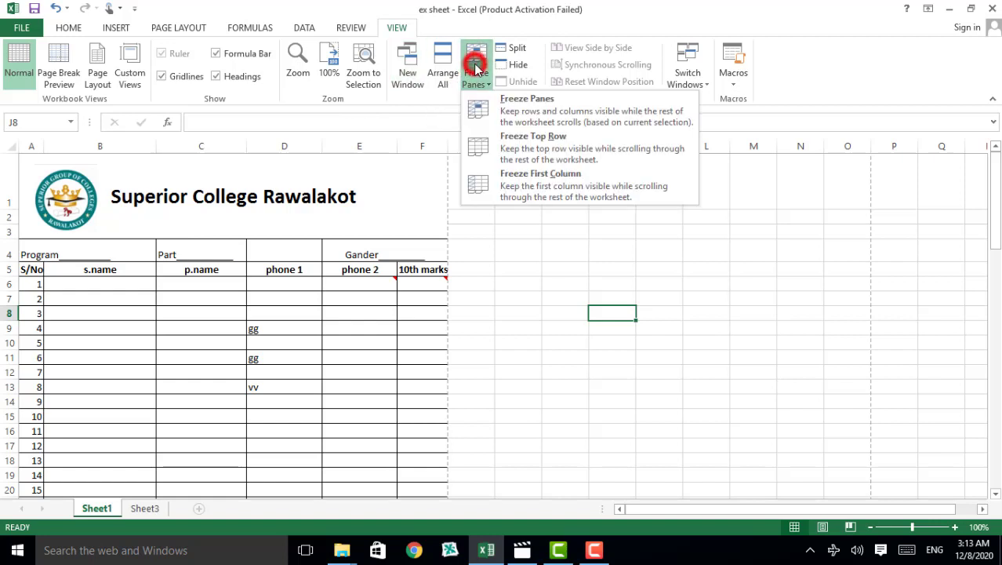
pyautogui.click(506, 110)
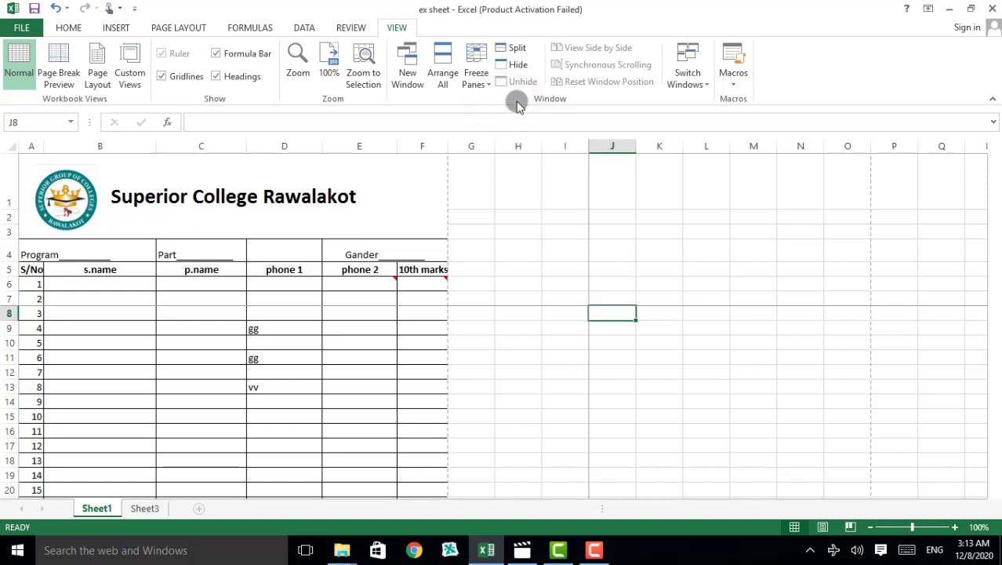
pyautogui.hotkey('ctrl', 'z')
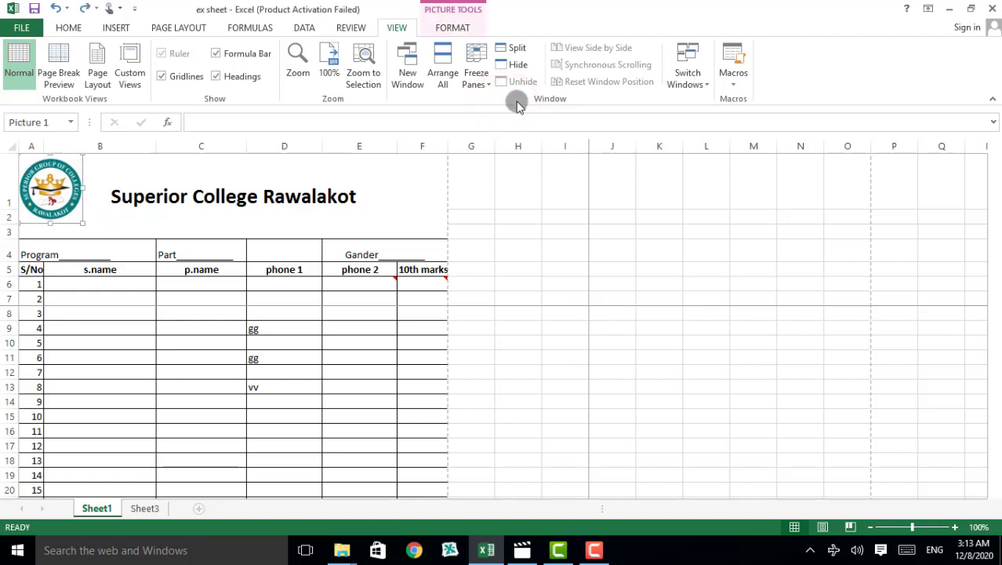
pyautogui.hotkey('ctrl', 'z')
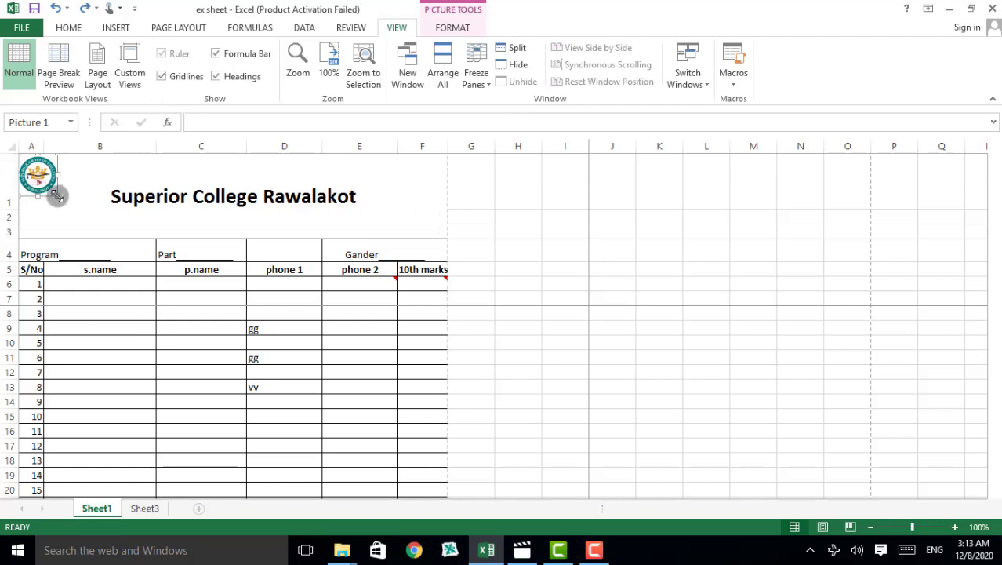
# Re-enlarge the logo, unfreeze the J8 panes, and freeze only the top row.
pyautogui.moveTo(57, 196); pyautogui.dragTo(82, 223)
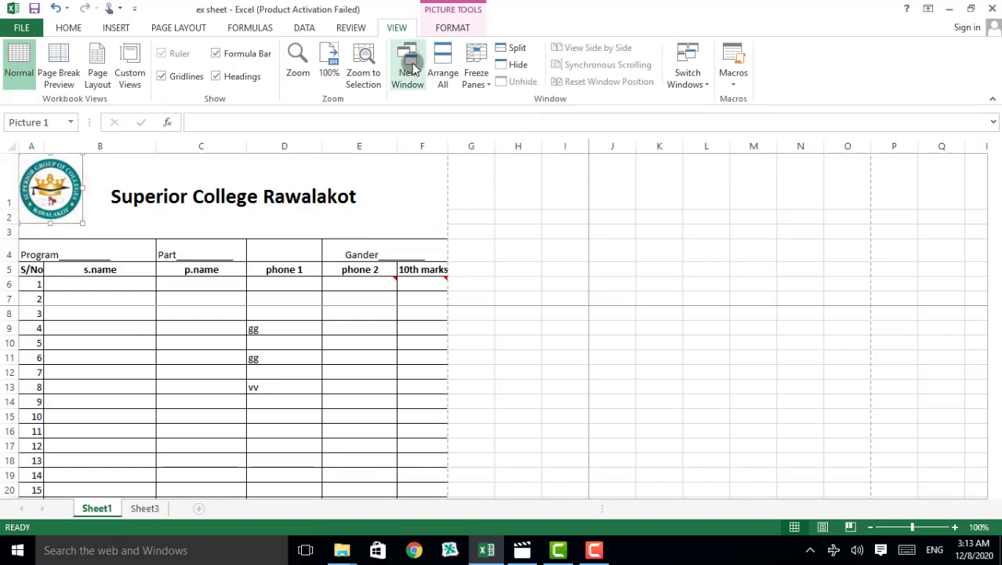
pyautogui.click(470, 66)
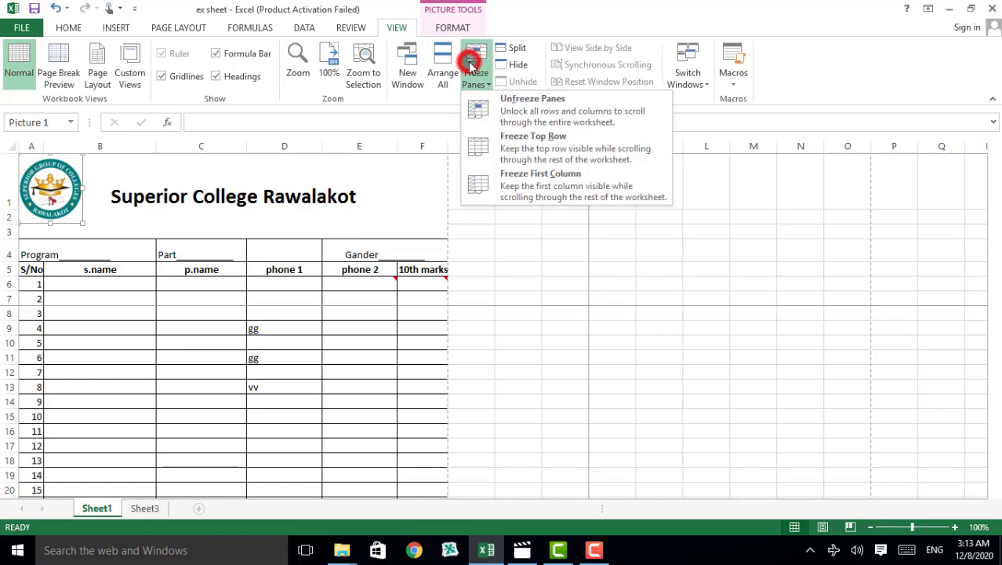
pyautogui.click(496, 107)
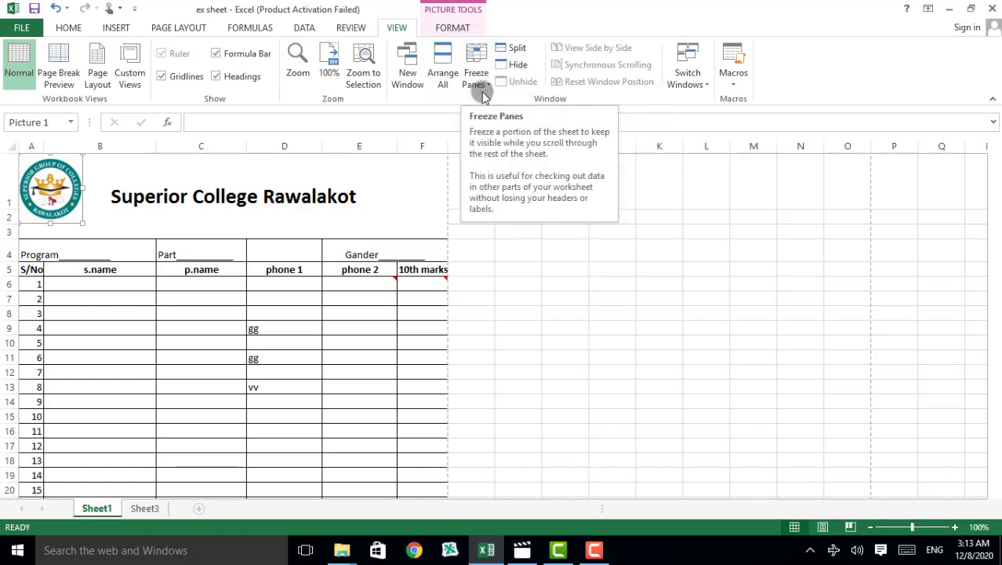
pyautogui.click(483, 82)
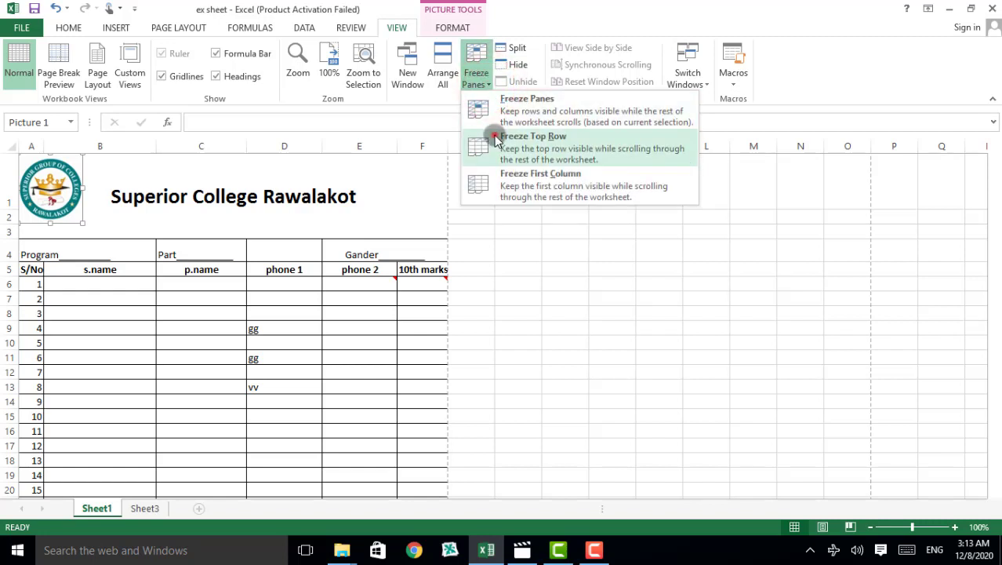
pyautogui.click(496, 138)
pyautogui.click(512, 260)
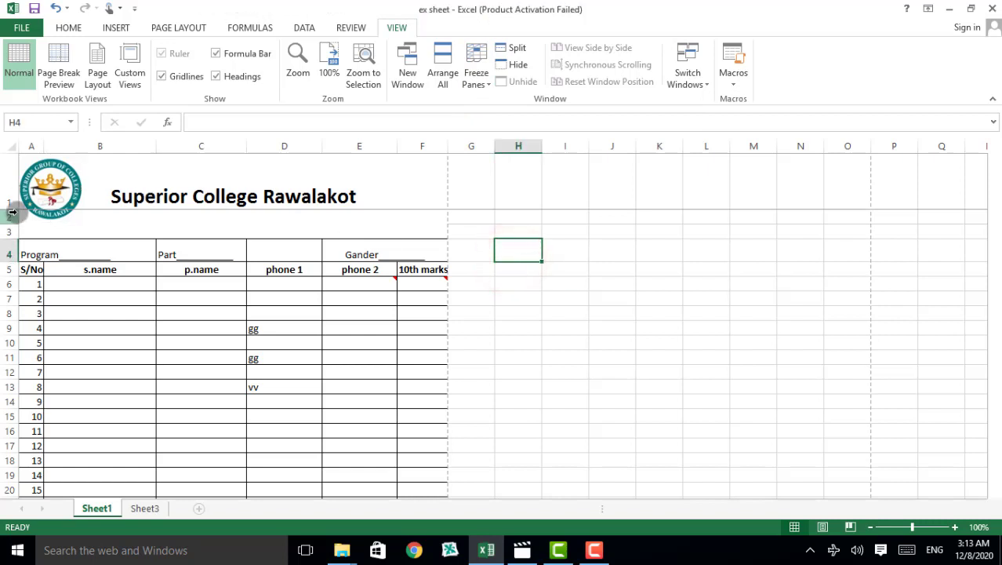
# Increase row 1's height to about 68.25 points so the logo and title fit.
pyautogui.moveTo(15, 209); pyautogui.dragTo(16, 220)
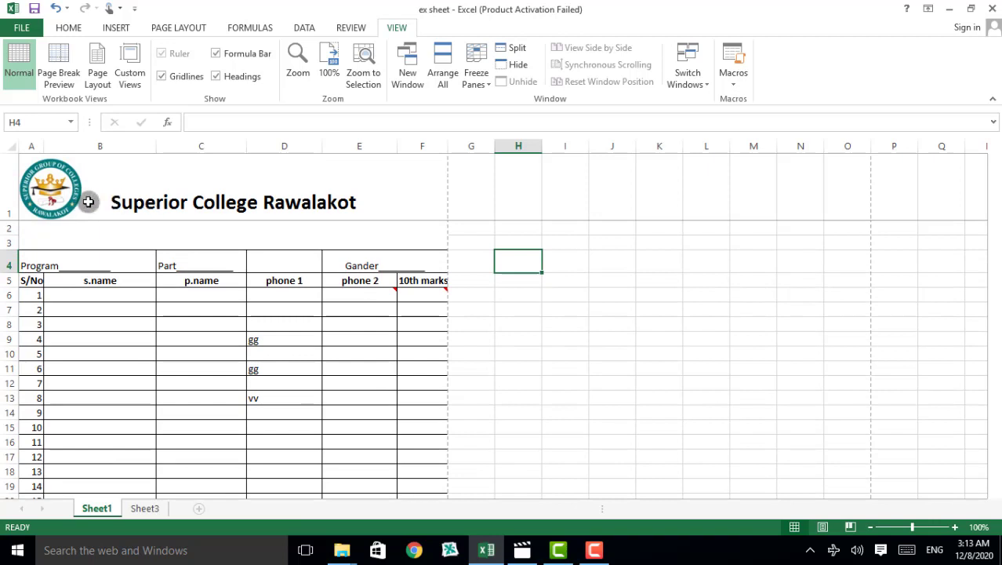
pyautogui.click(118, 202)
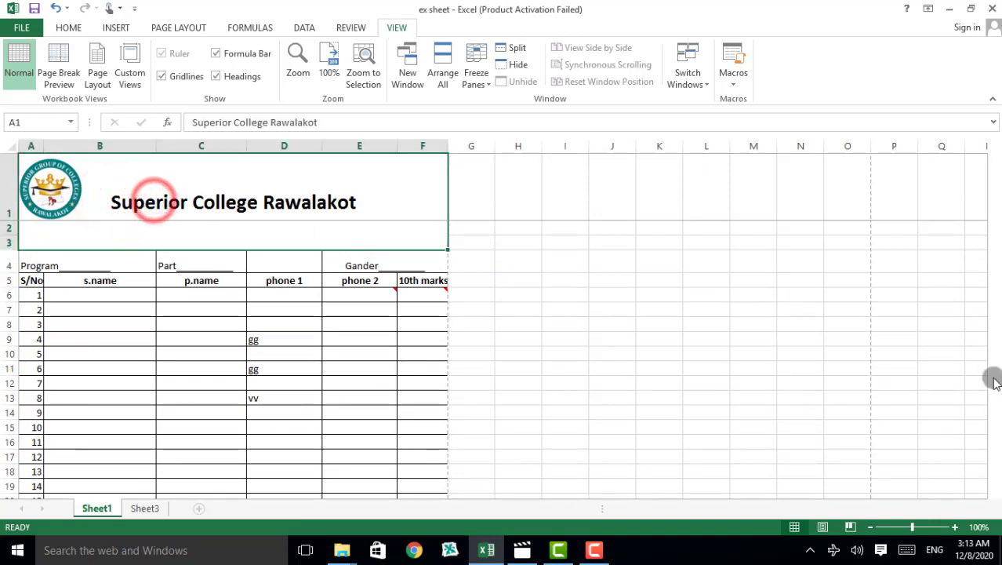
pyautogui.click(754, 339)
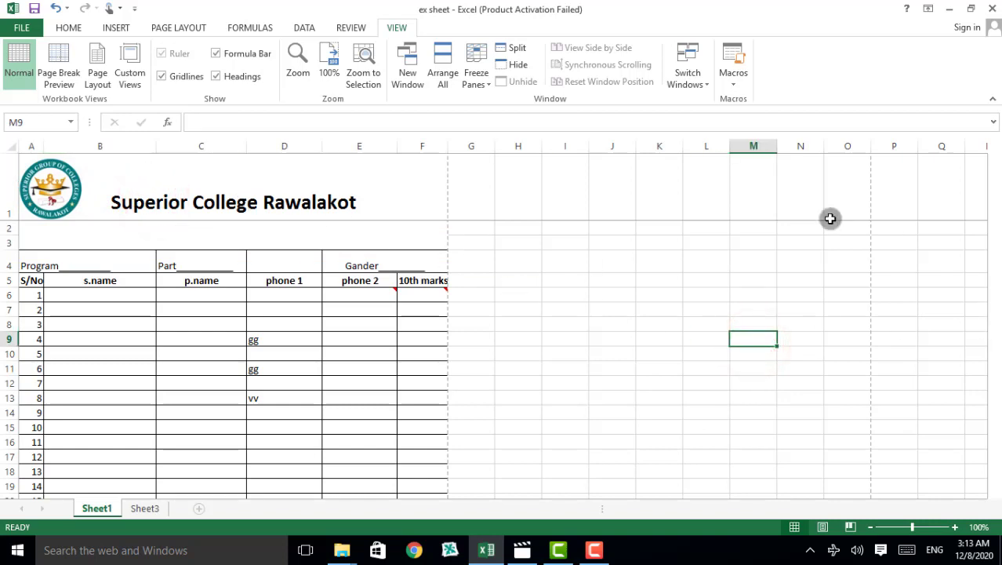
pyautogui.scroll(-2, 754, 233)
pyautogui.scroll(2, 587, 259)
pyautogui.scroll(-2, 587, 258)
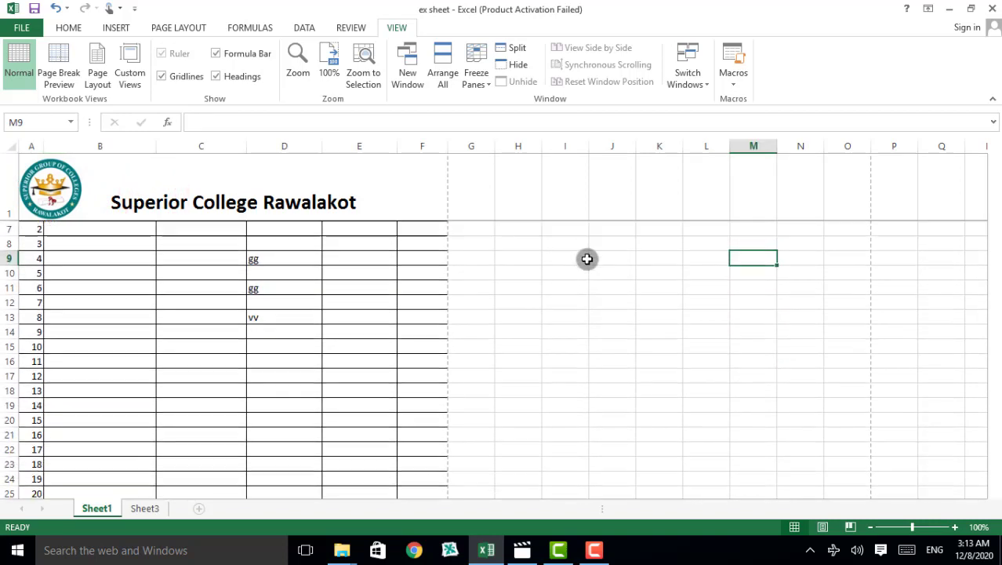
pyautogui.scroll(2, 568, 259)
pyautogui.scroll(-3, 564, 259)
pyautogui.scroll(-3, 559, 261)
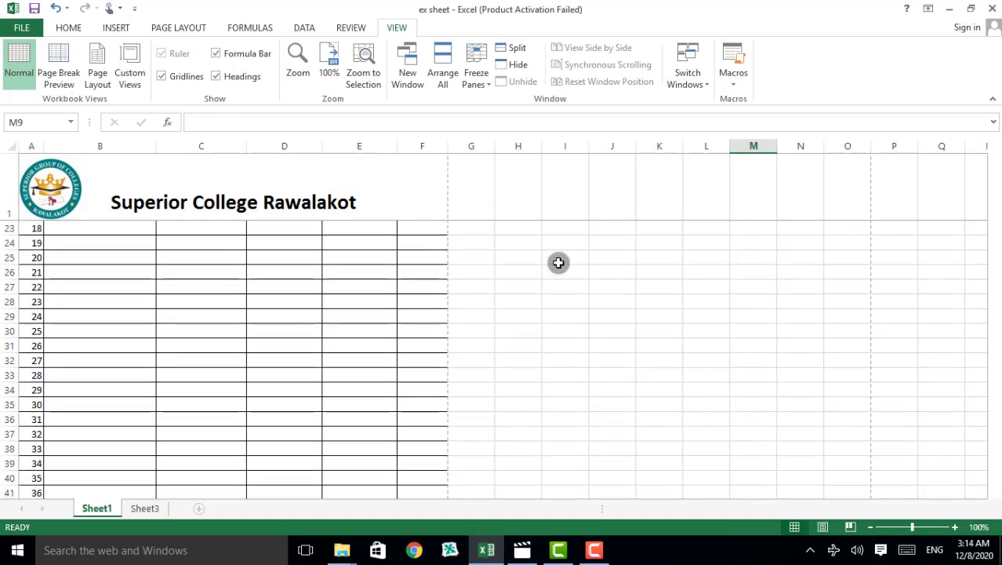
pyautogui.scroll(-4, 545, 256)
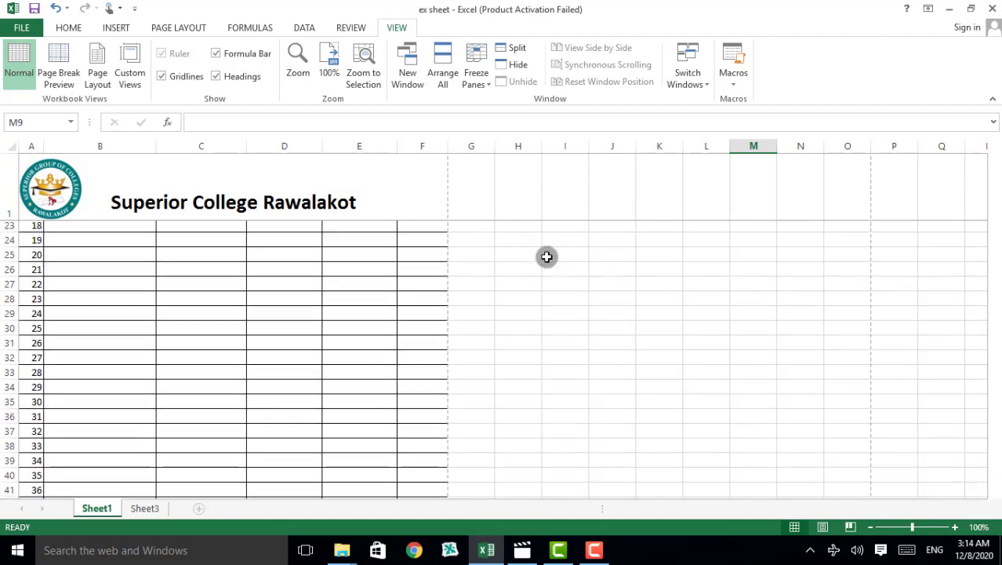
pyautogui.scroll(-5, 546, 257)
pyautogui.scroll(-5, 545, 256)
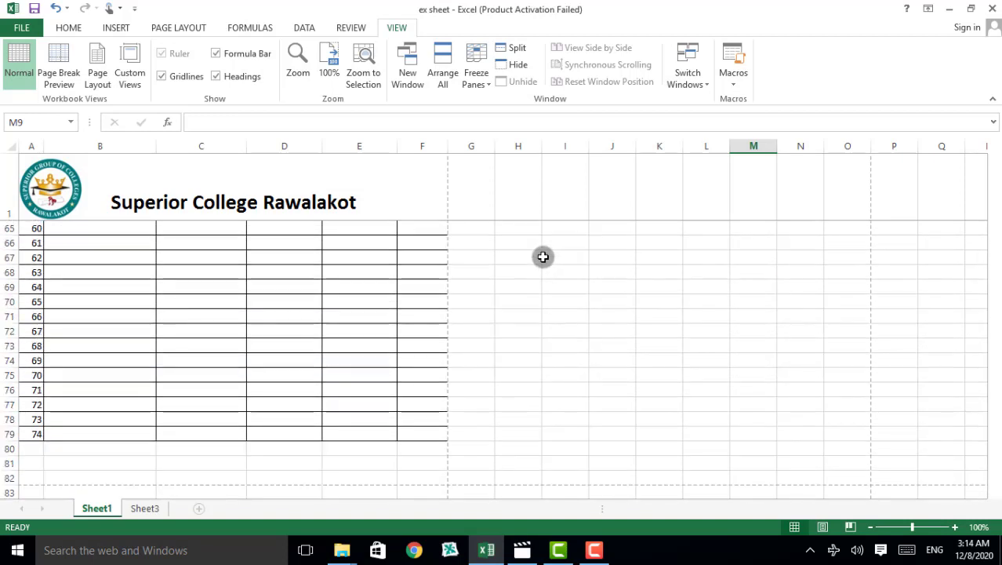
pyautogui.scroll(-5, 541, 257)
pyautogui.scroll(9, 530, 252)
pyautogui.scroll(6, 530, 253)
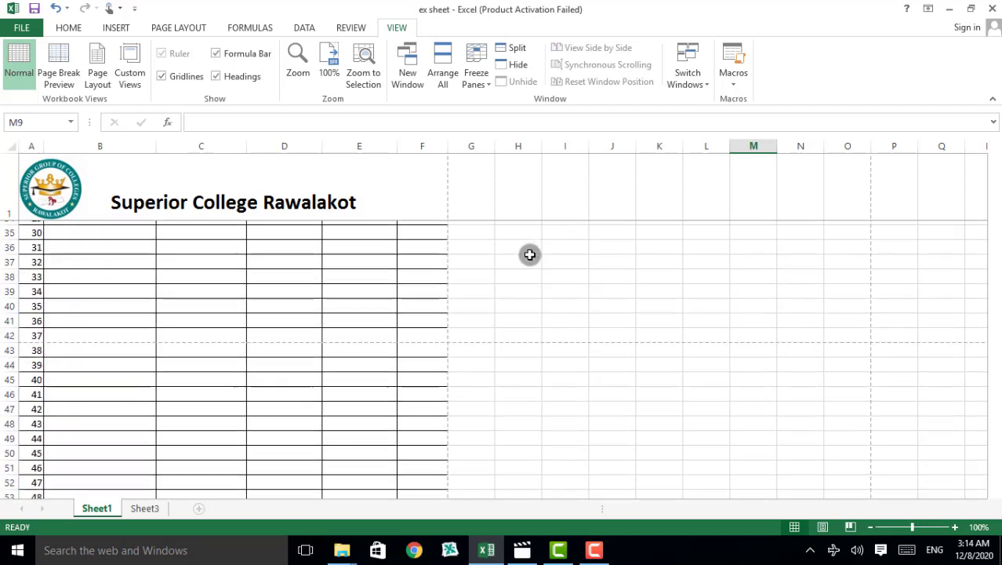
pyautogui.scroll(7, 527, 254)
pyautogui.scroll(4, 525, 254)
pyautogui.scroll(-1, 523, 259)
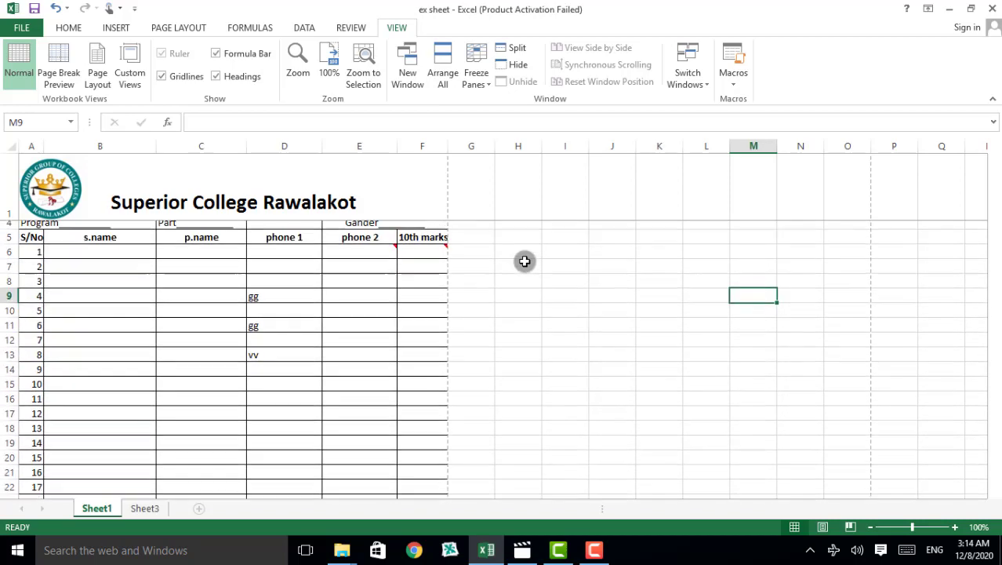
pyautogui.scroll(1, 523, 261)
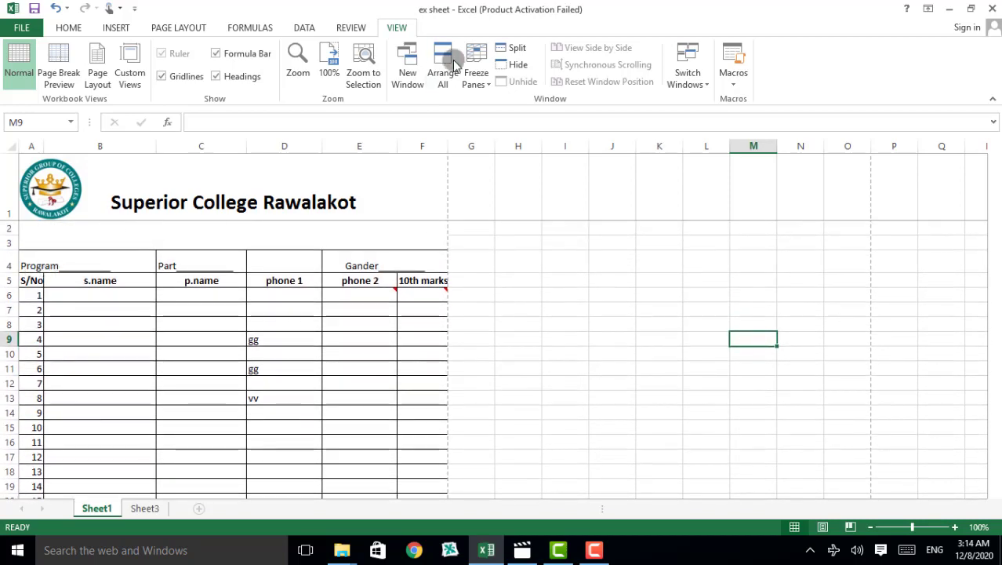
# Freeze the top title row, then select table header row 5.
pyautogui.click(477, 79)
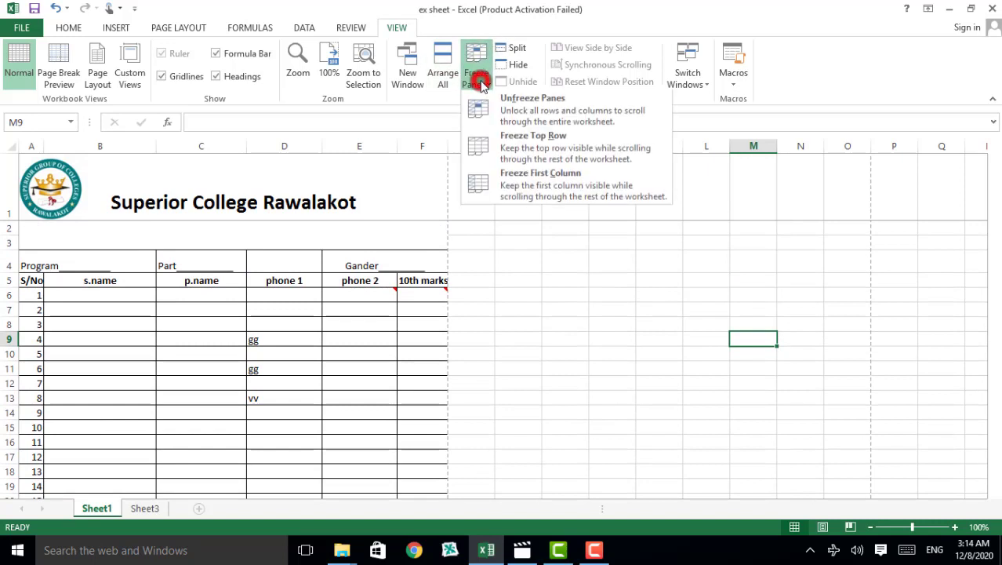
pyautogui.click(522, 140)
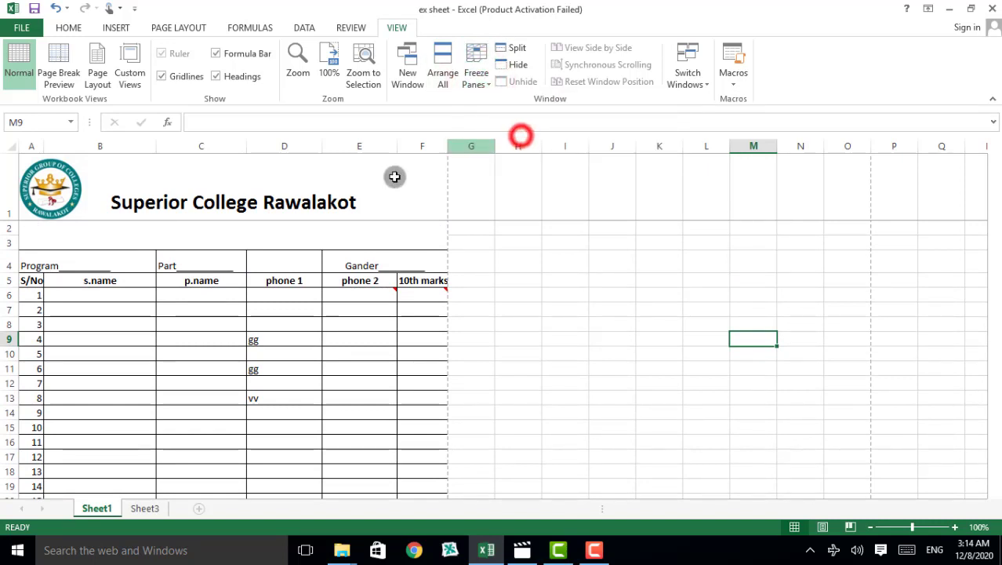
pyautogui.click(10, 265)
pyautogui.click(9, 280)
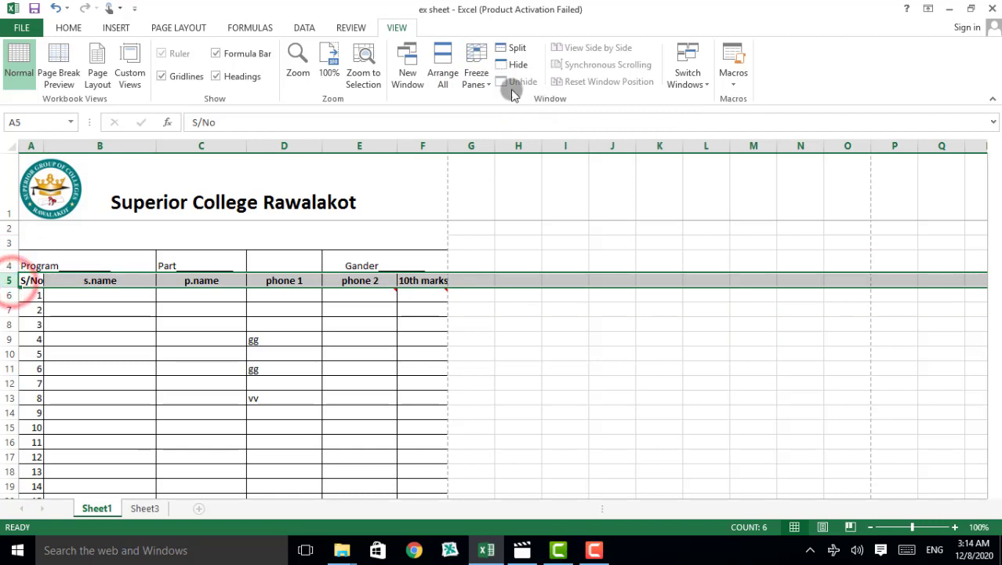
# Reopen Freeze Panes without changes, then scroll the records to confirm the title stays frozen.
pyautogui.click(486, 77)
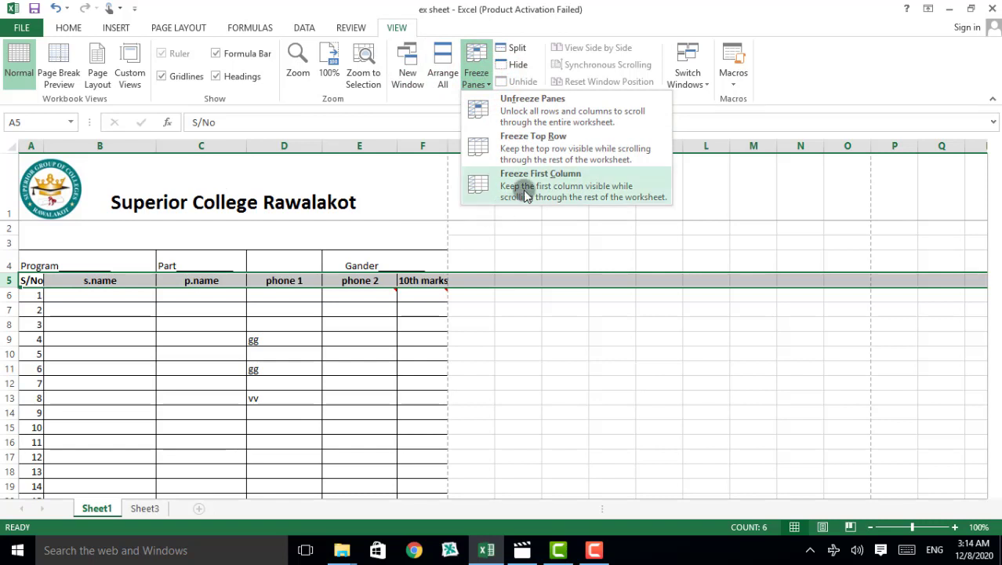
pyautogui.click(548, 333)
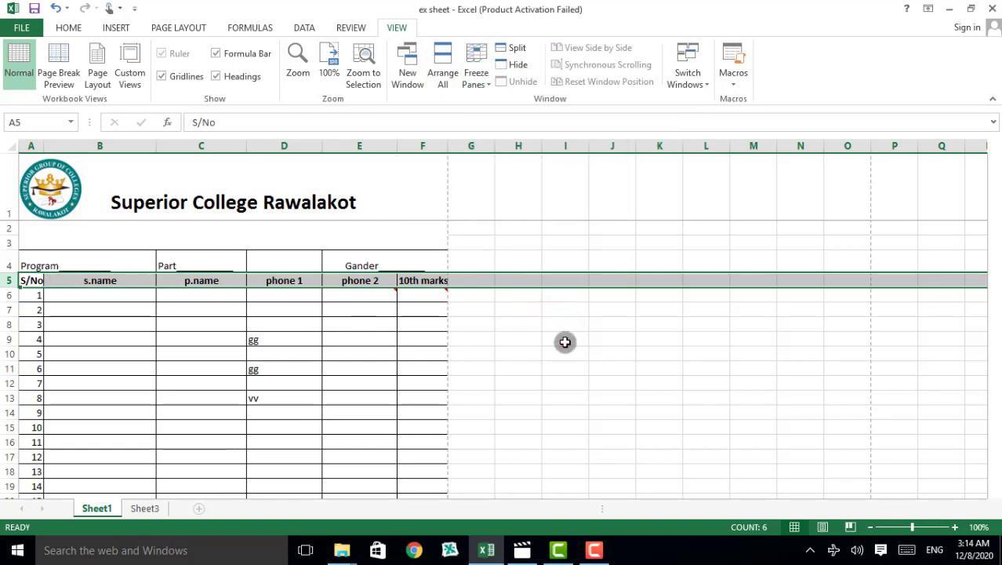
pyautogui.click(565, 342)
pyautogui.scroll(-3, 599, 255)
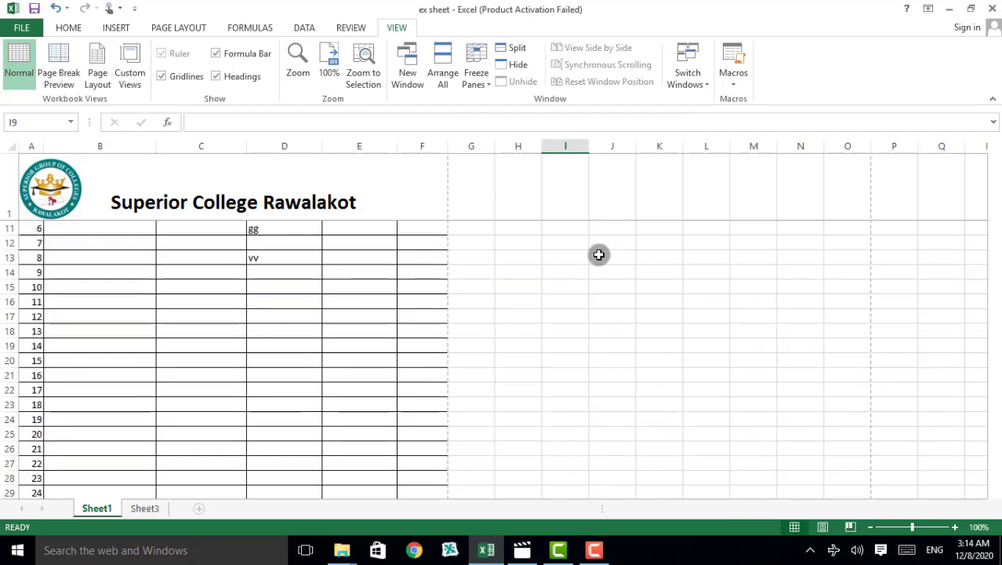
pyautogui.scroll(-8, 584, 259)
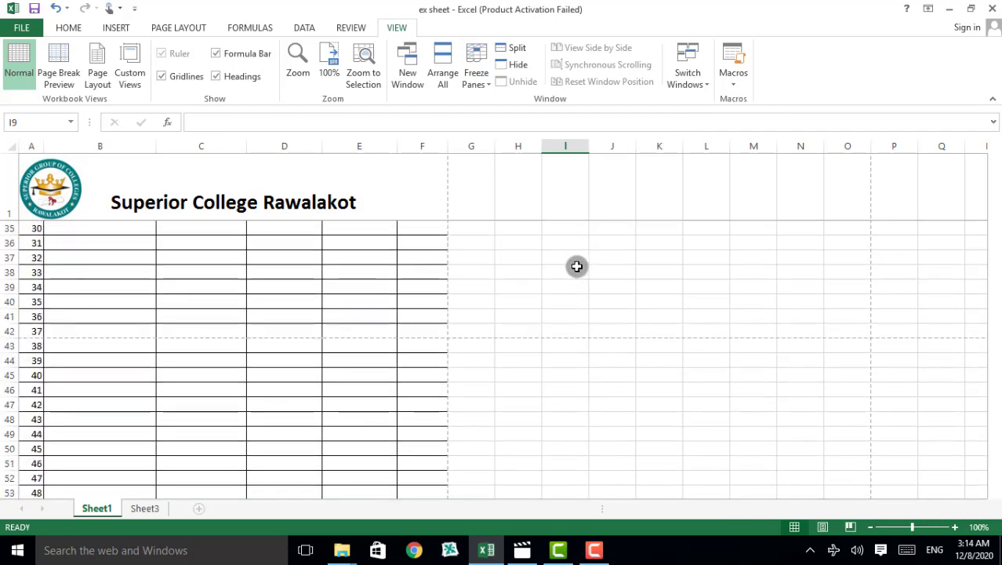
pyautogui.scroll(-3, 577, 266)
pyautogui.scroll(3, 399, 280)
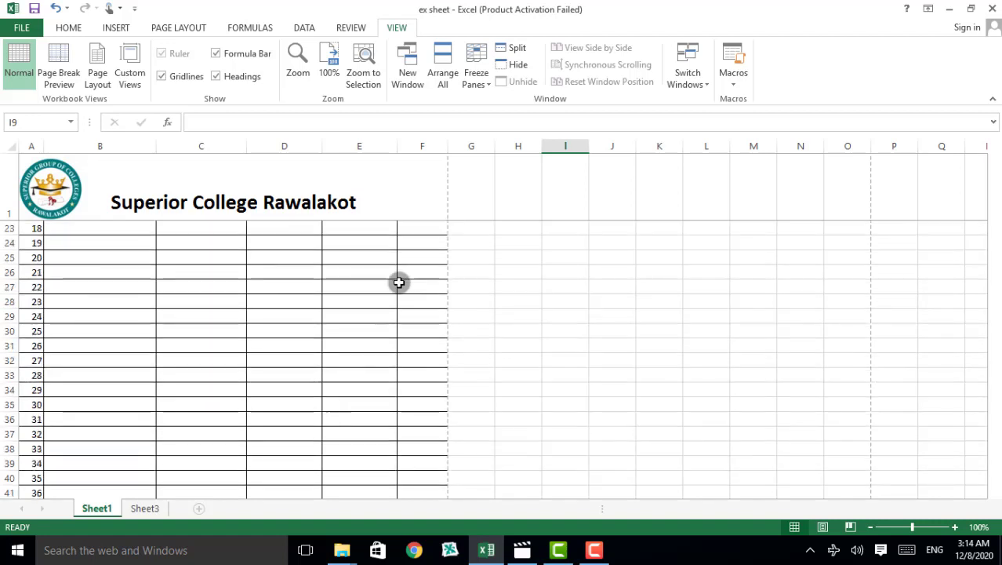
pyautogui.scroll(3, 246, 257)
pyautogui.scroll(4, 246, 258)
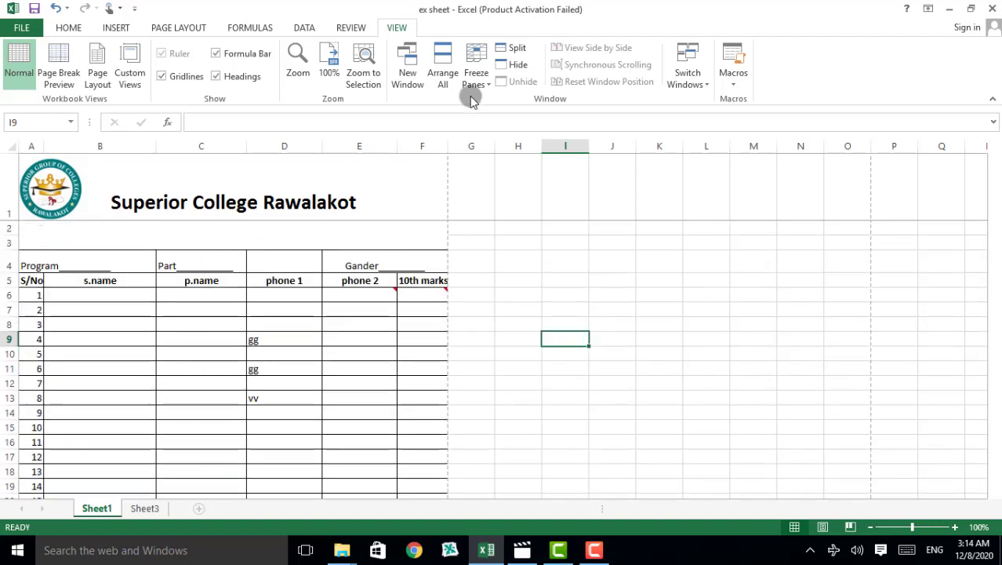
# Split Sheet1 into two panes, then hide the ex sheet workbook and unhide it.
pyautogui.click(511, 49)
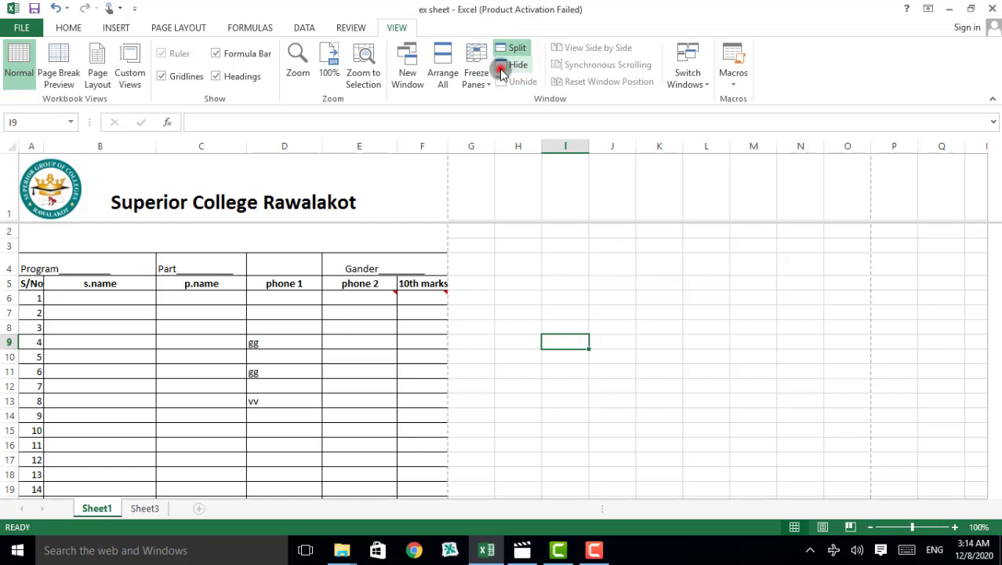
pyautogui.click(501, 66)
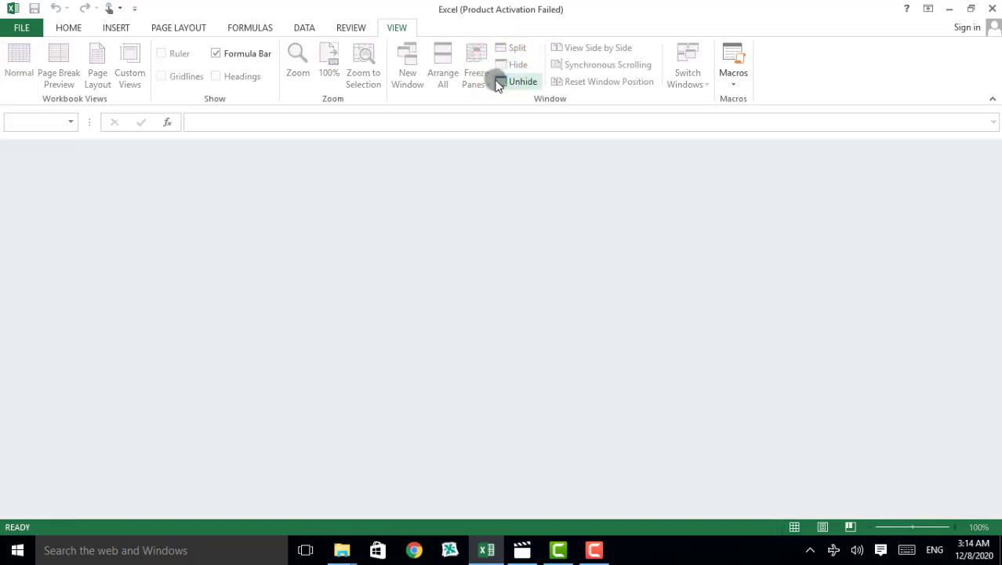
pyautogui.click(500, 82)
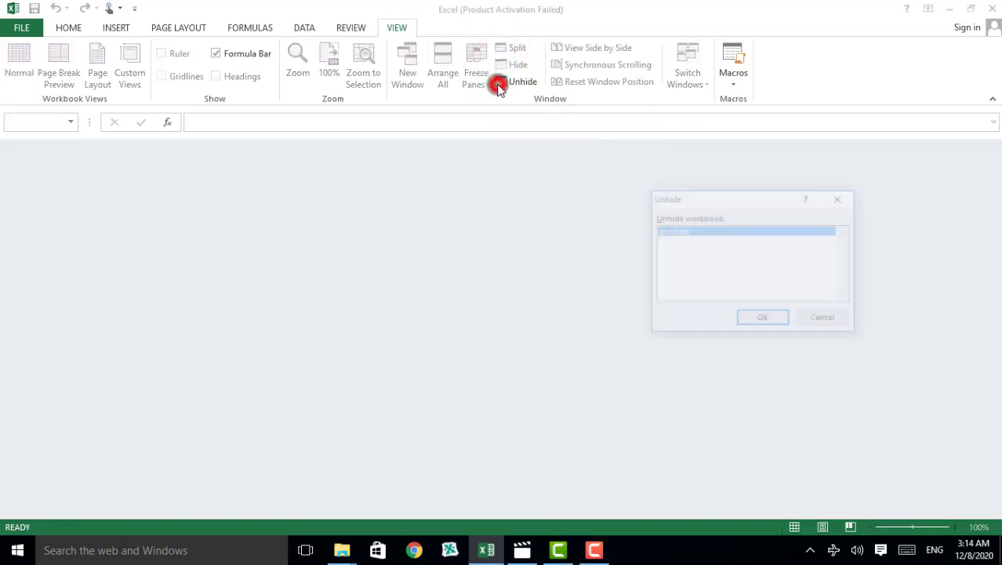
pyautogui.click(754, 320)
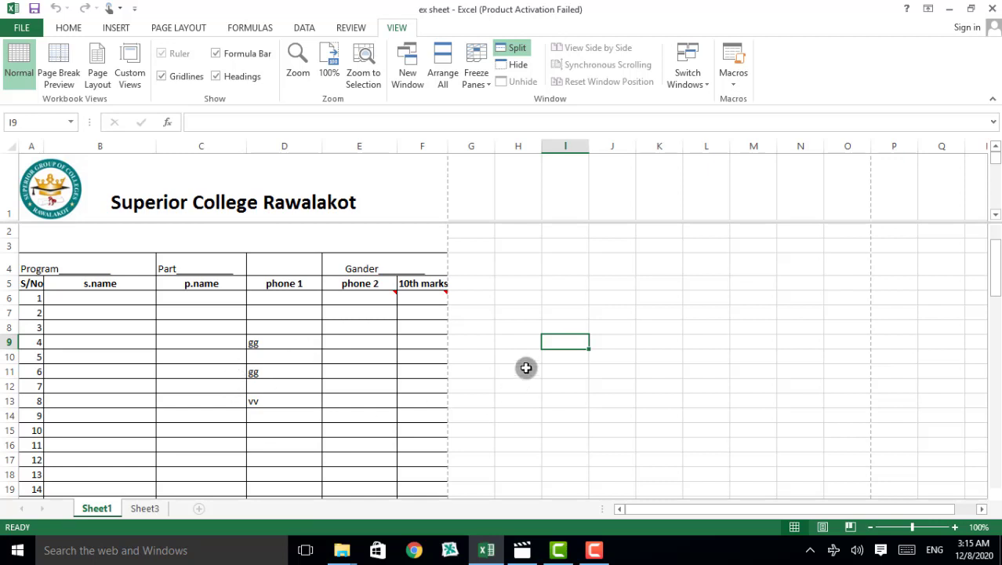
pyautogui.scroll(-2, 511, 331)
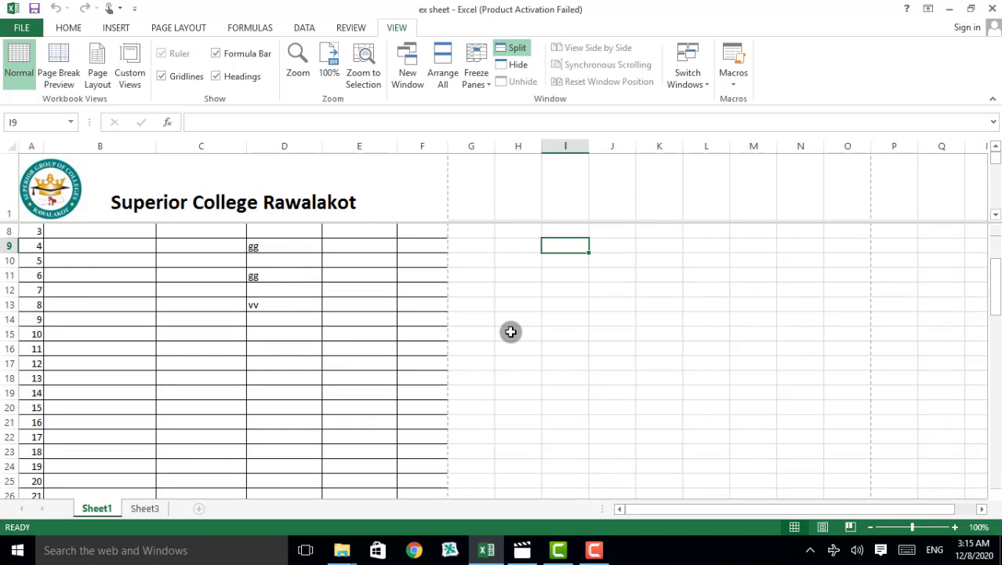
pyautogui.scroll(-4, 517, 353)
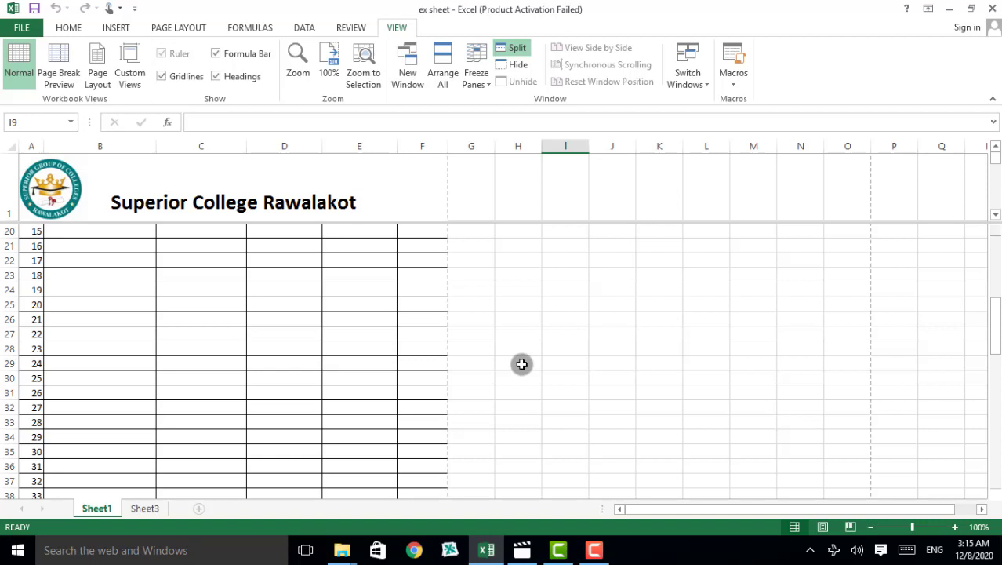